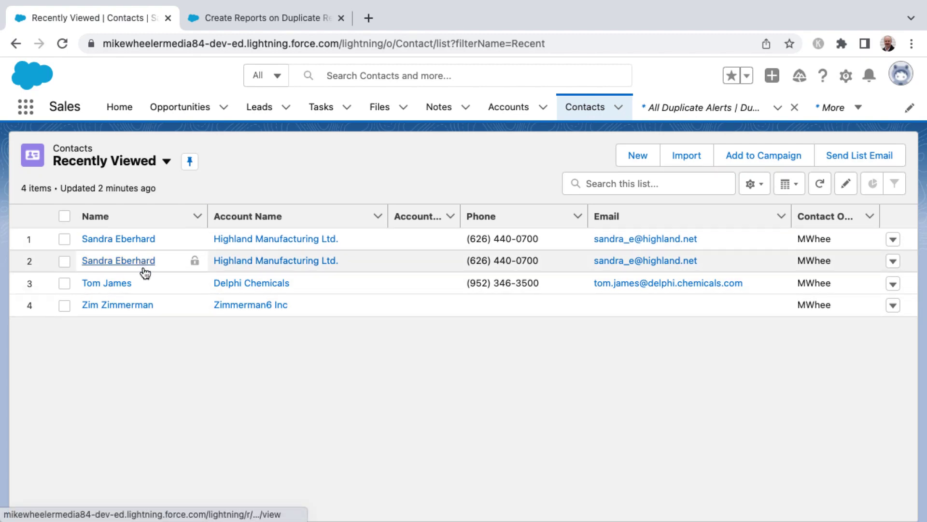
click(118, 283)
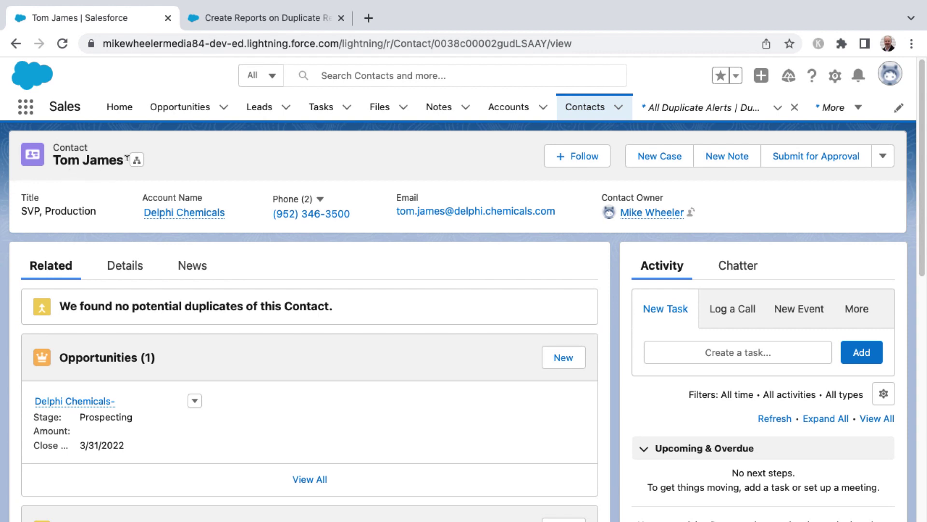
click(883, 156)
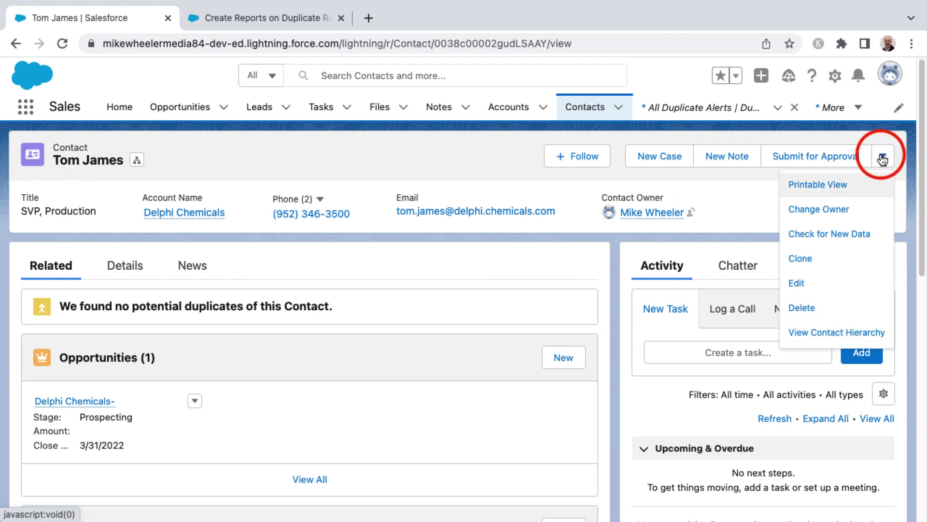
click(805, 258)
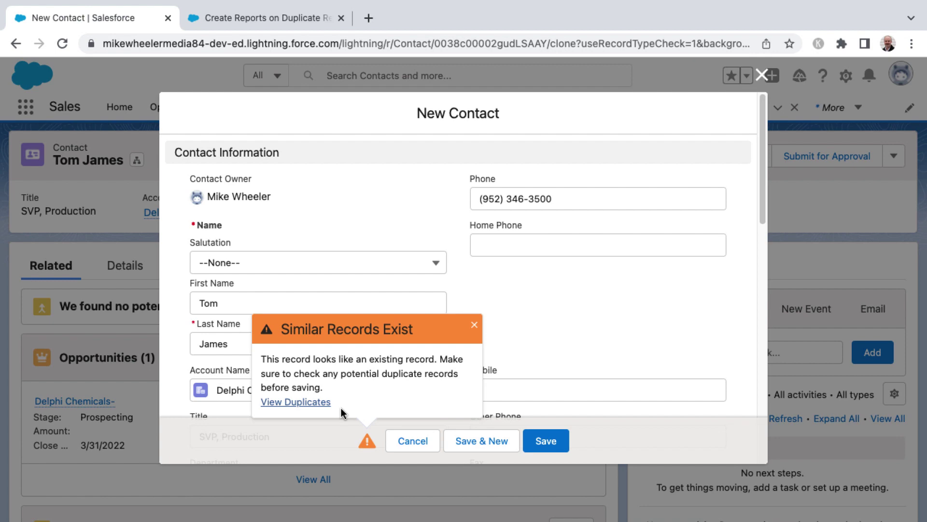
click(549, 440)
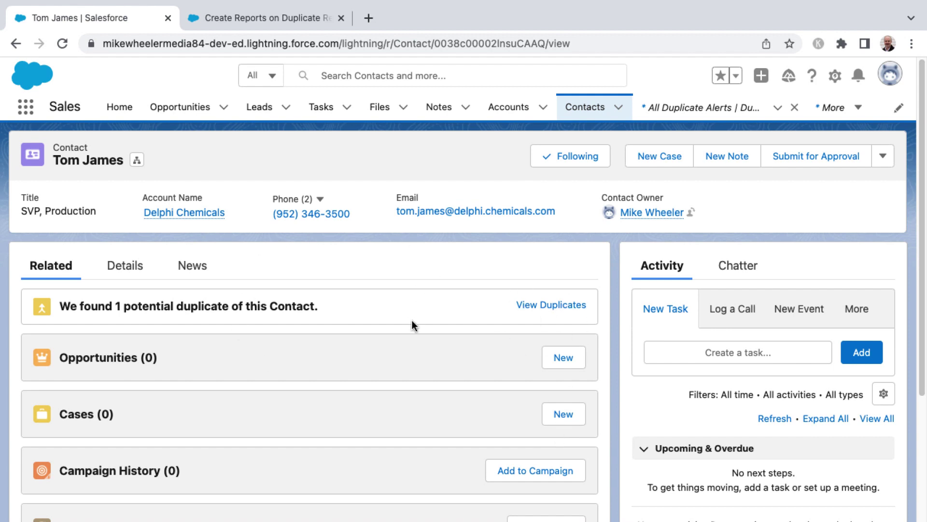
Return to the recently viewed Contacts and search the App Launcher for 'dup'.
click(585, 109)
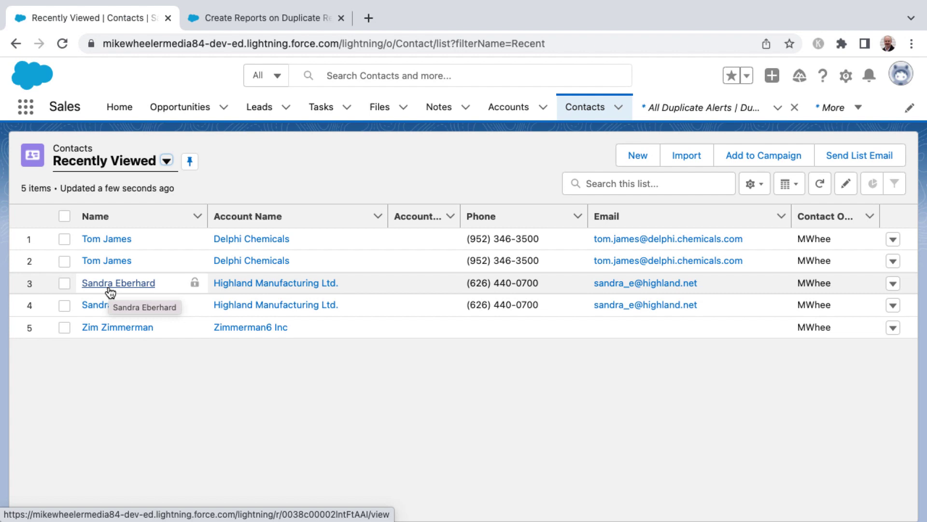
click(25, 107)
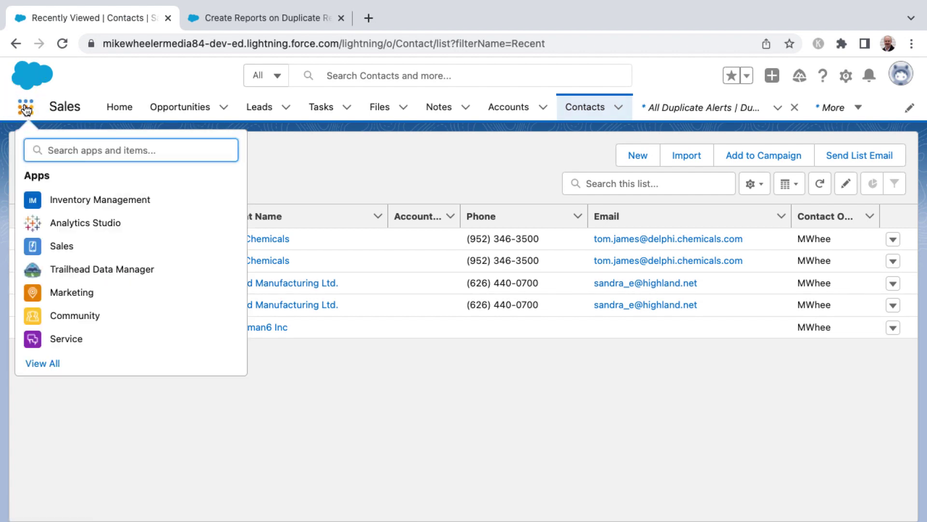
text(dup)
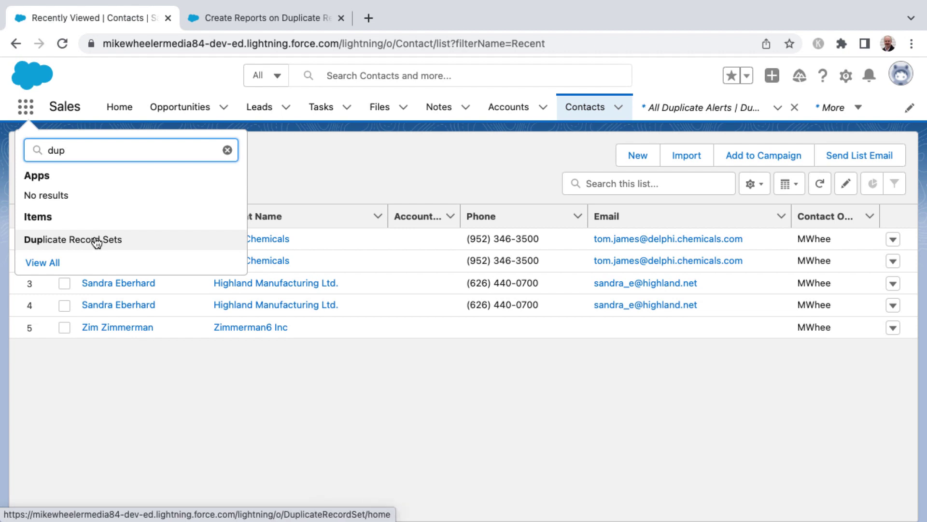
Open Duplicate Record Sets and switch to the All Duplicate Alerts list view.
click(97, 240)
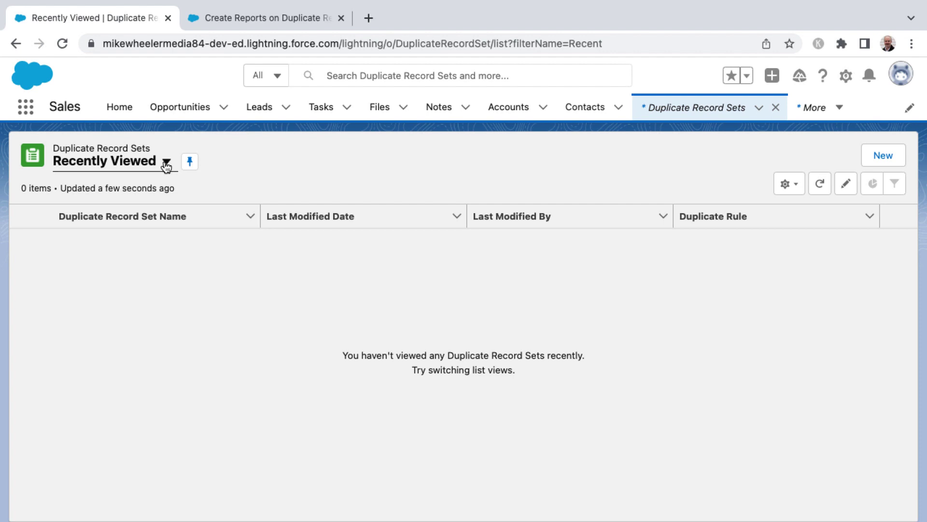
click(800, 188)
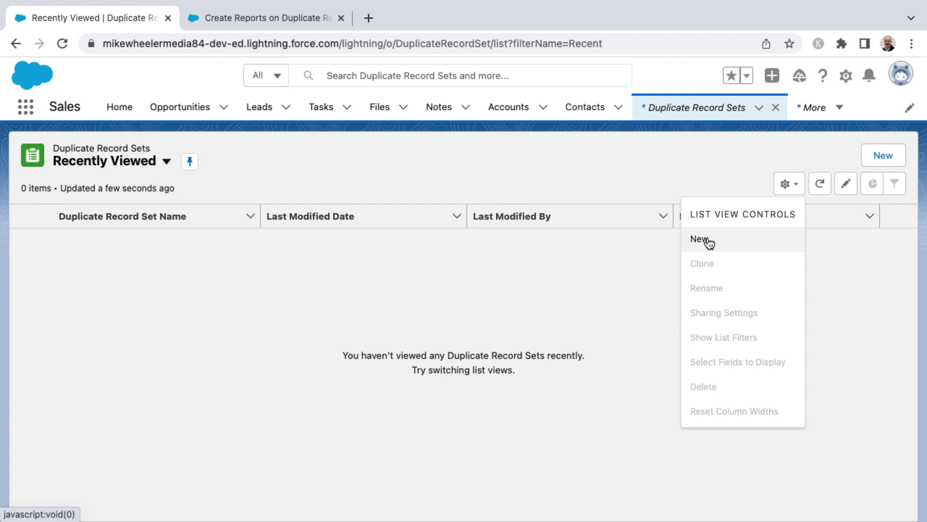
click(158, 163)
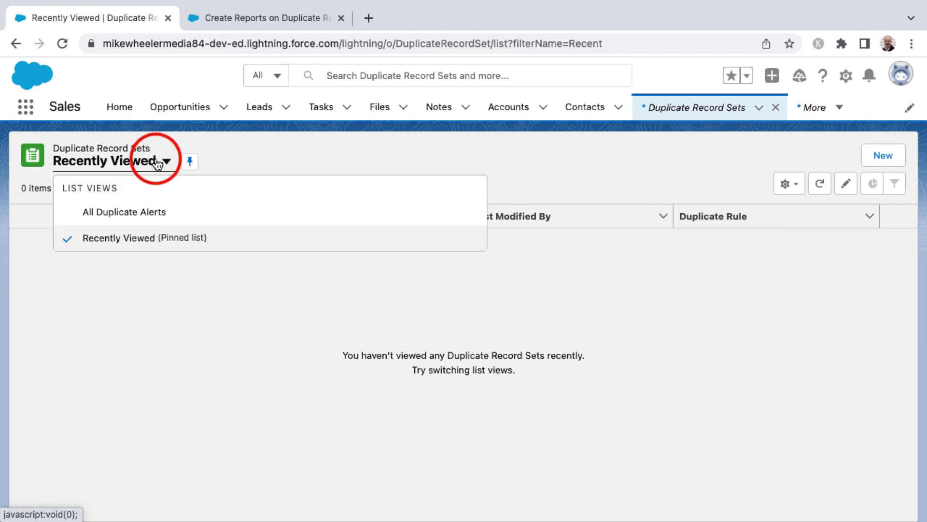
click(134, 213)
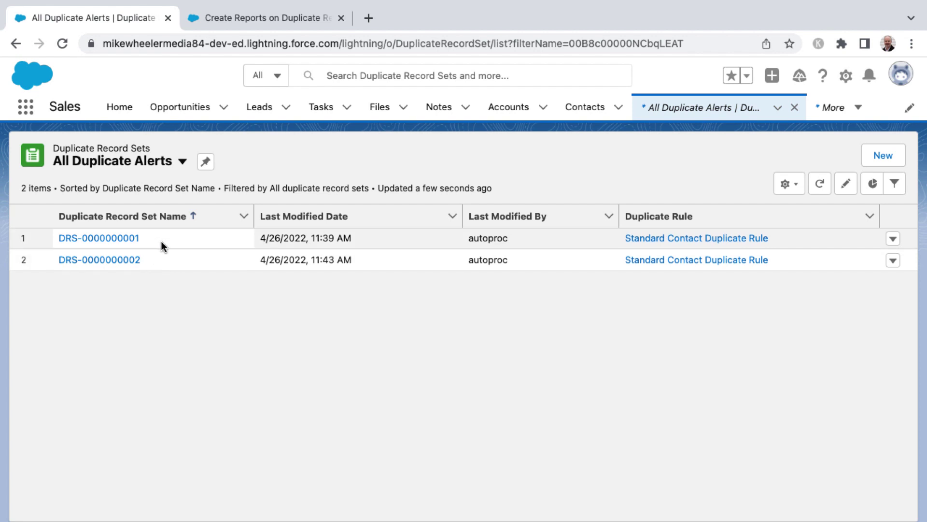
click(131, 261)
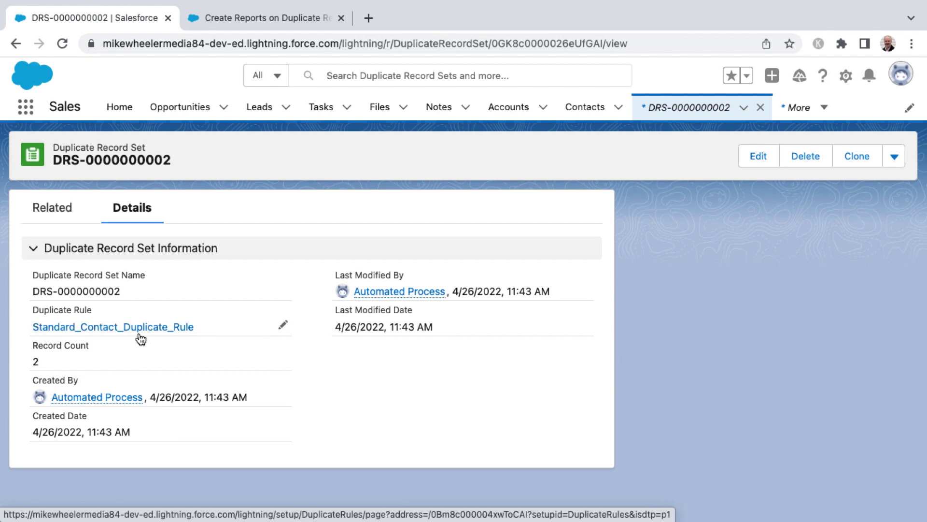
click(44, 208)
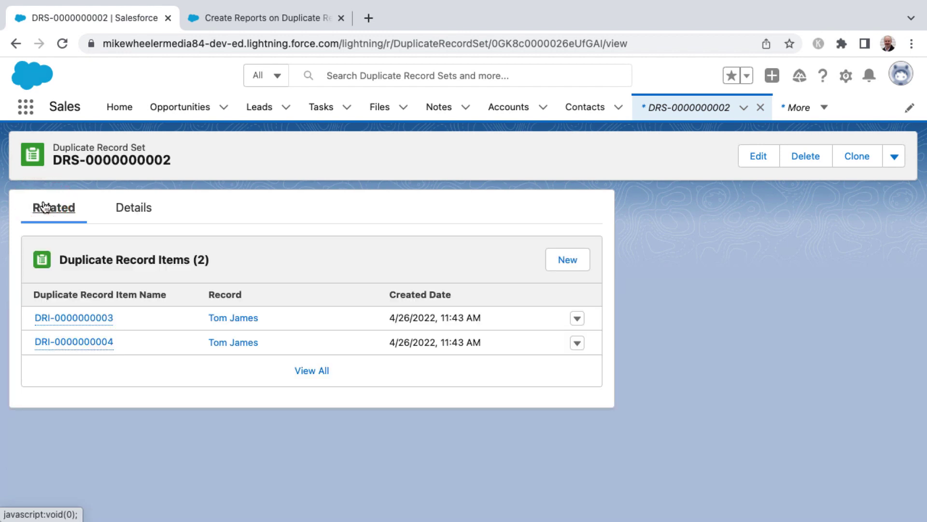
mouse_move(95, 317)
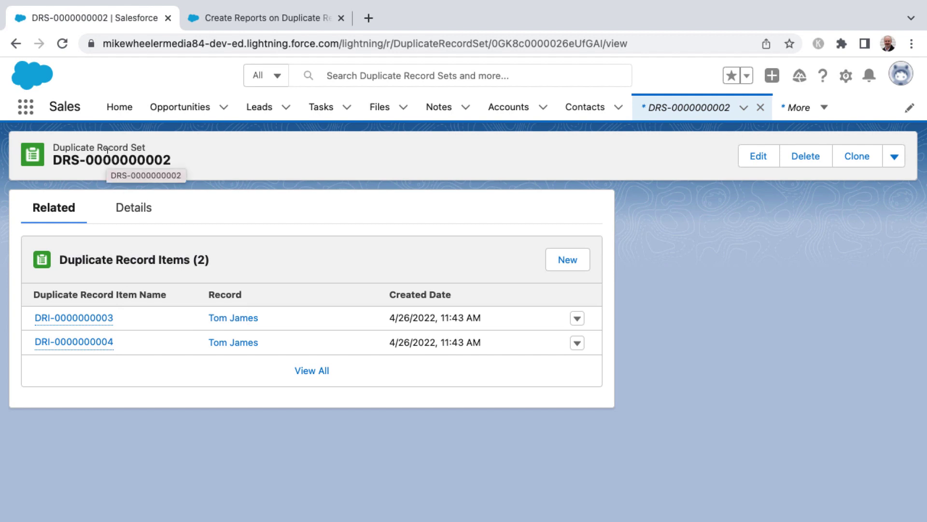
drag(190, 162, 63, 160)
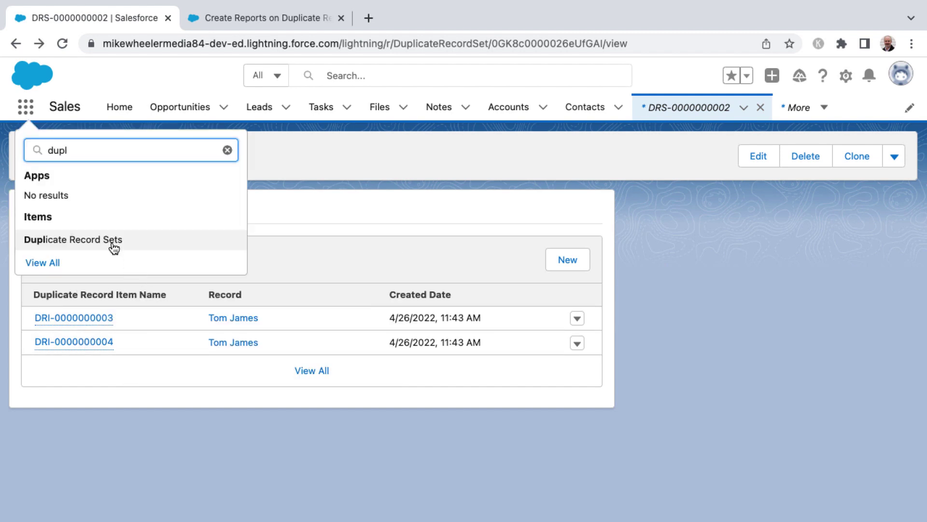
click(111, 238)
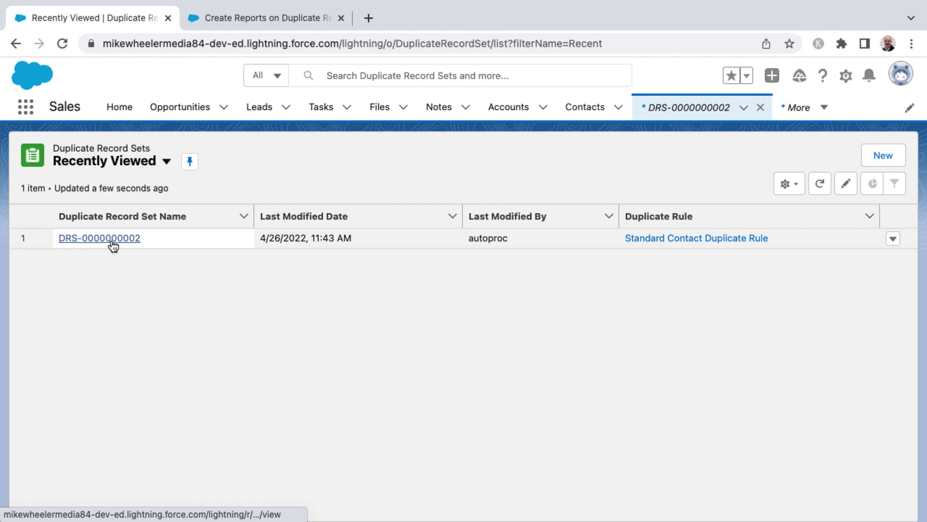
click(166, 161)
click(154, 245)
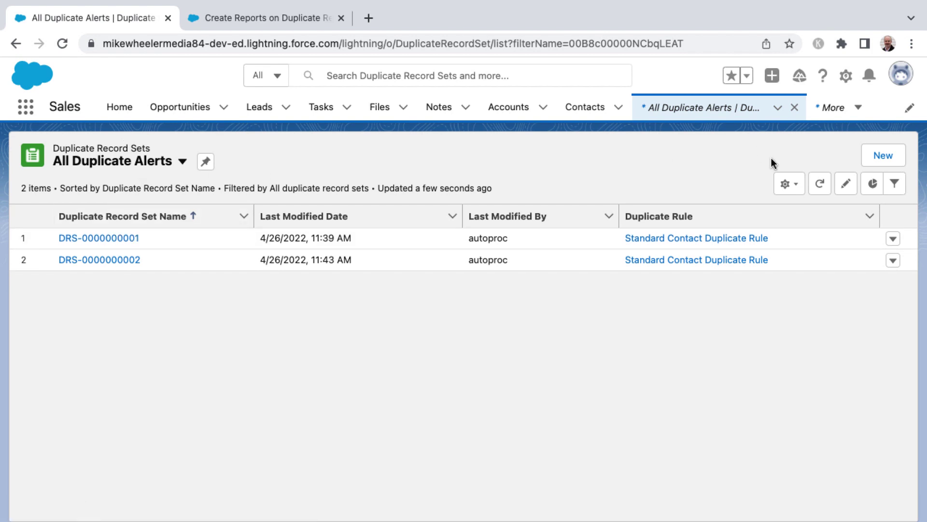
Go to Reports, search new-report types for 'dupl', and cancel when none match.
click(859, 107)
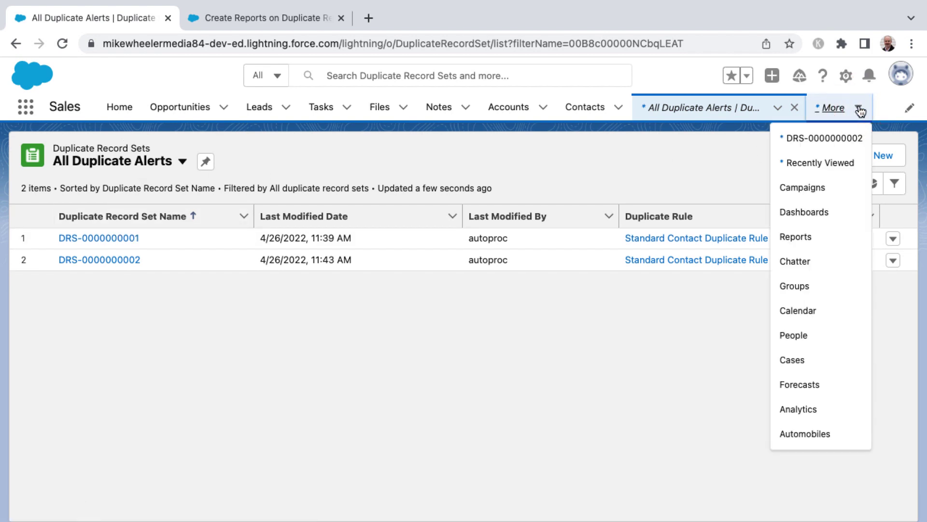
click(802, 237)
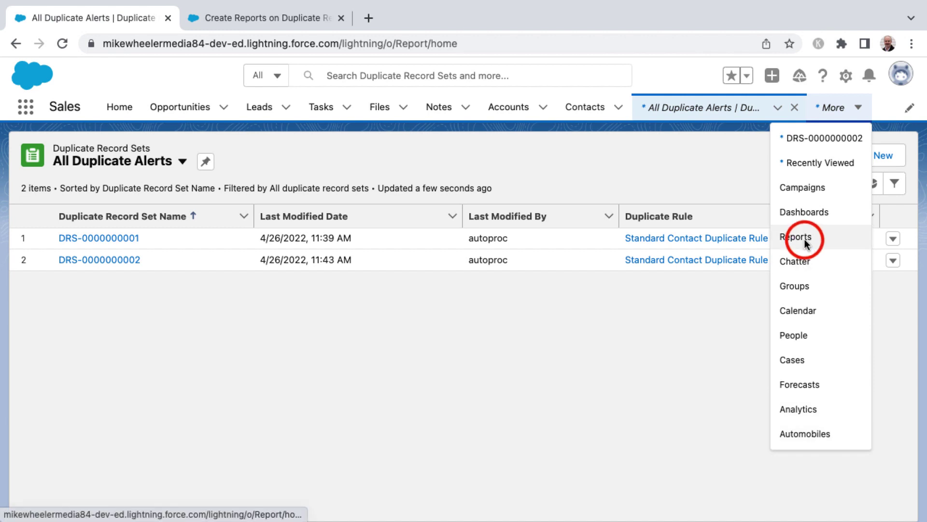
click(592, 161)
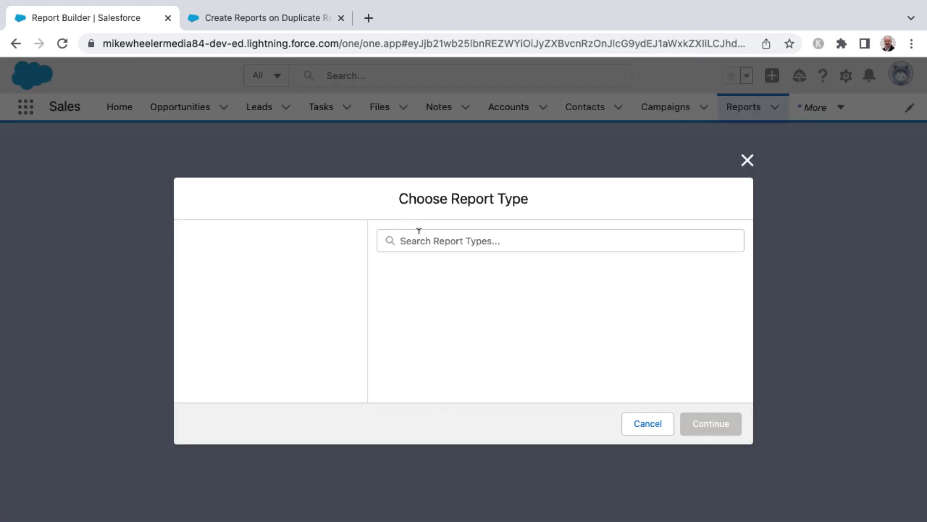
click(421, 238)
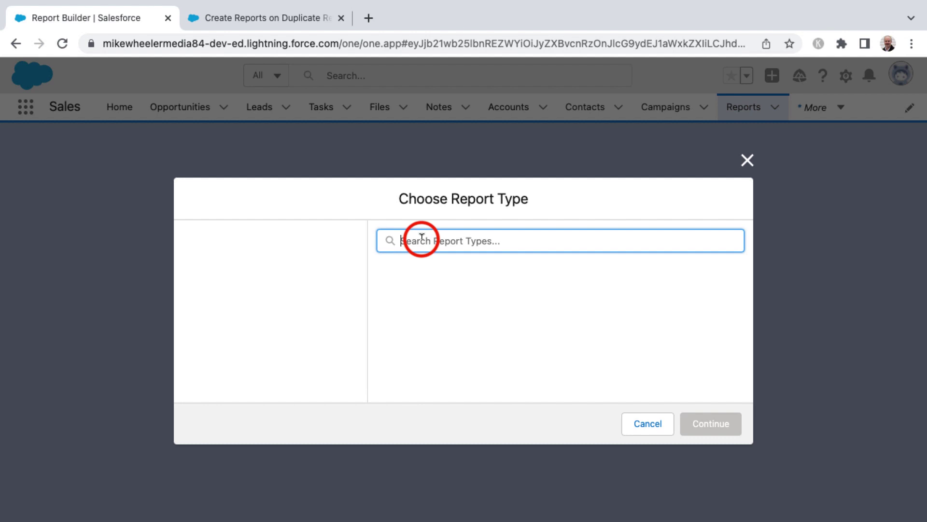
text(dupl)
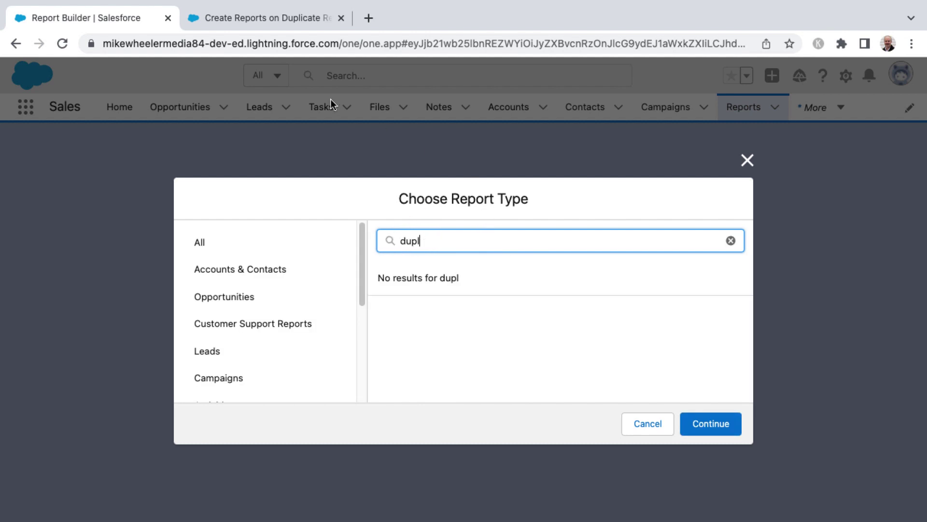
click(649, 430)
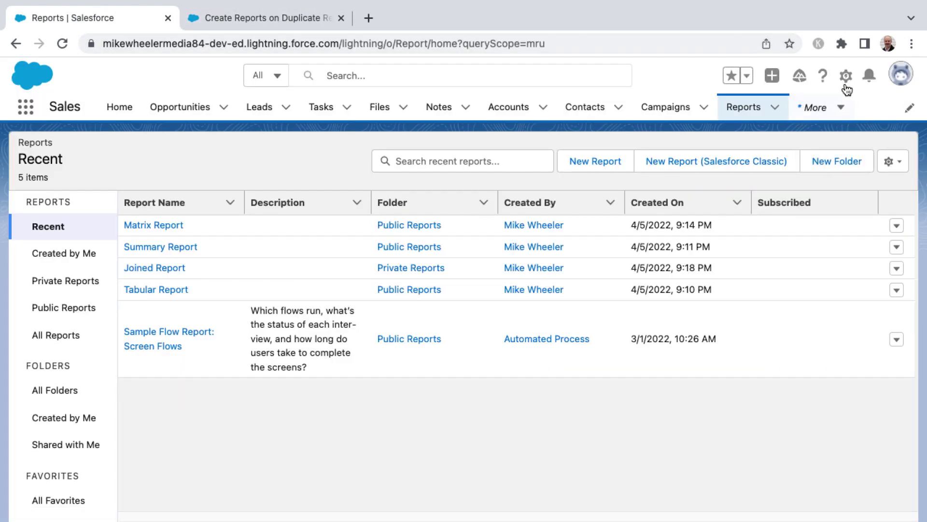
From Setup, go to Report Types and start a new custom report type.
click(847, 77)
click(782, 114)
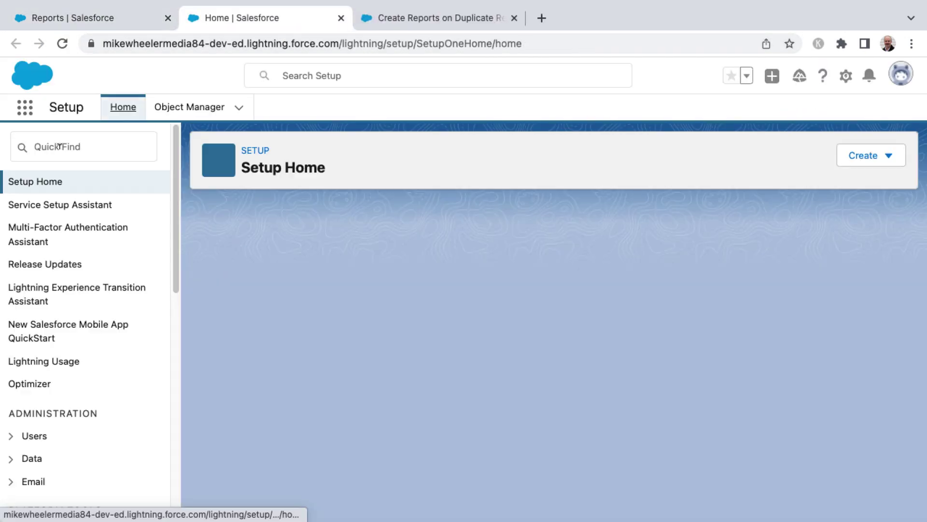
click(59, 148)
text(report)
click(91, 296)
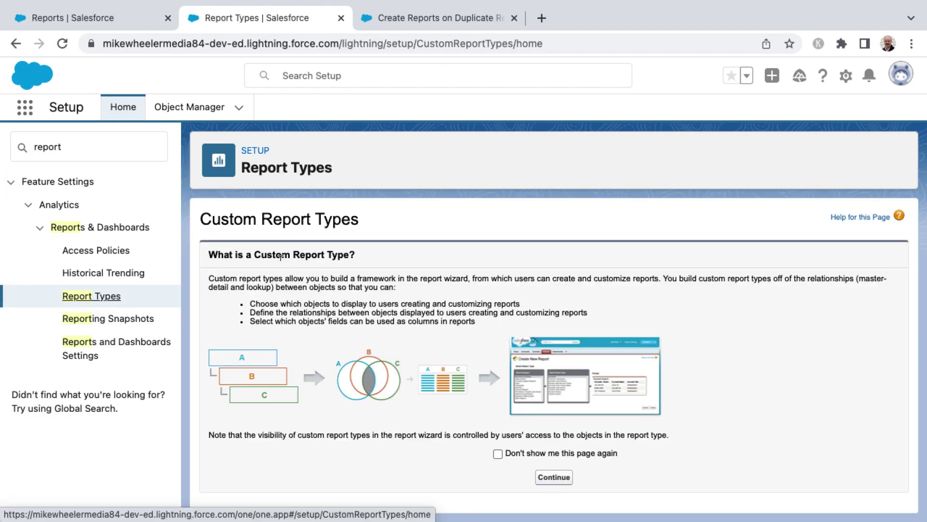
click(554, 477)
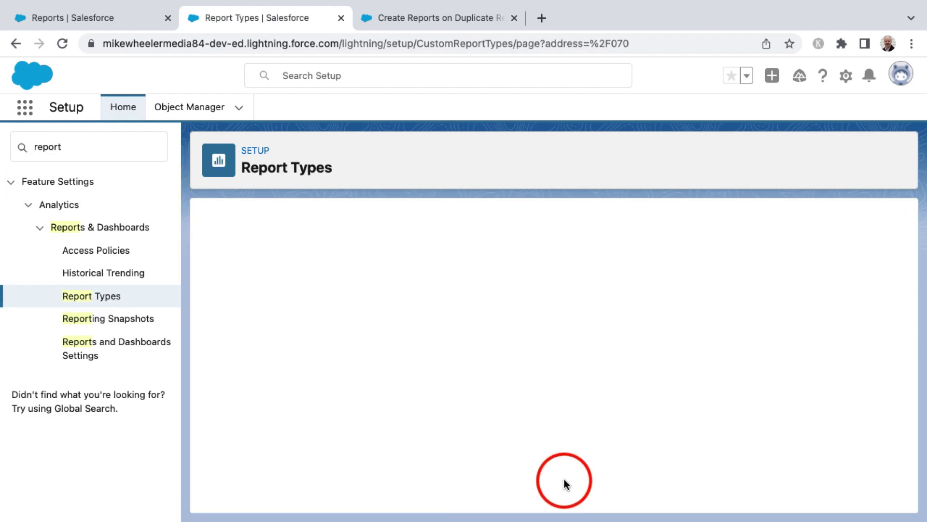
click(465, 313)
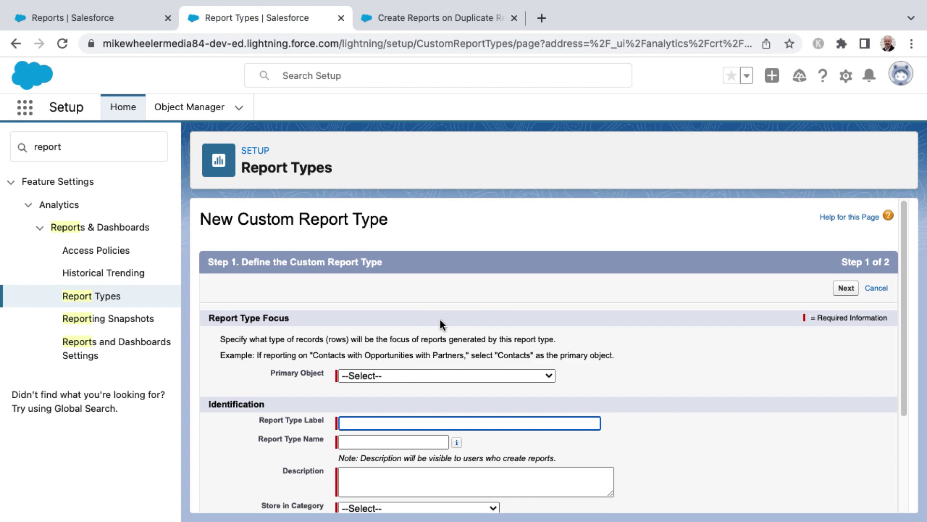
Choose Contacts as the primary object and enter the Contact Duplicates label.
click(451, 369)
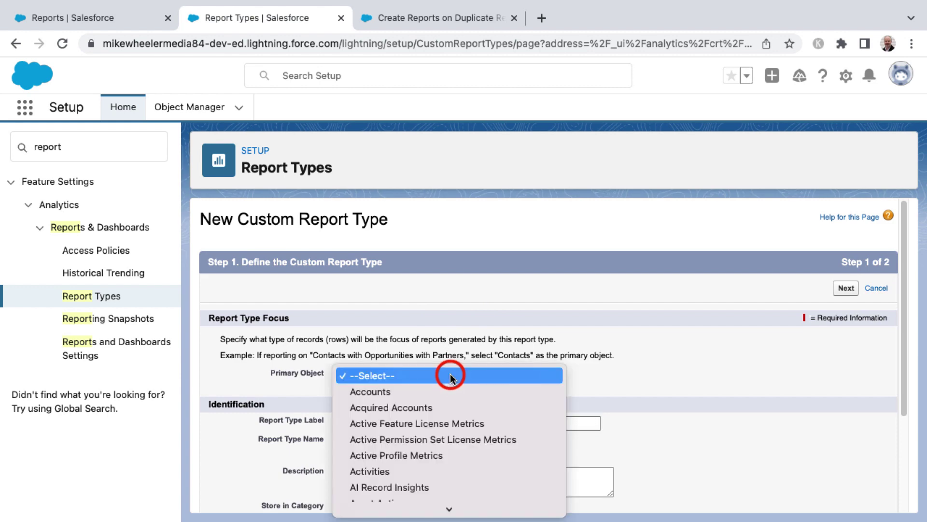
click(668, 350)
click(520, 372)
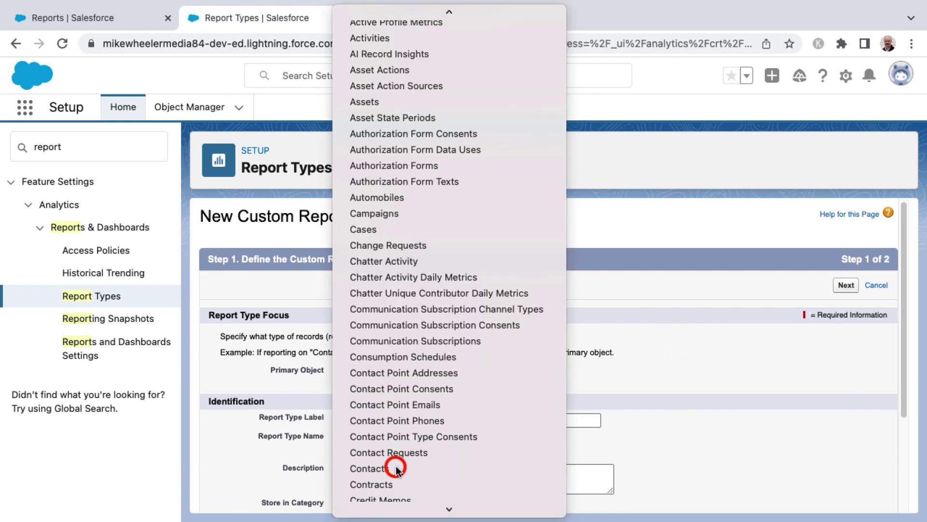
click(395, 465)
click(411, 418)
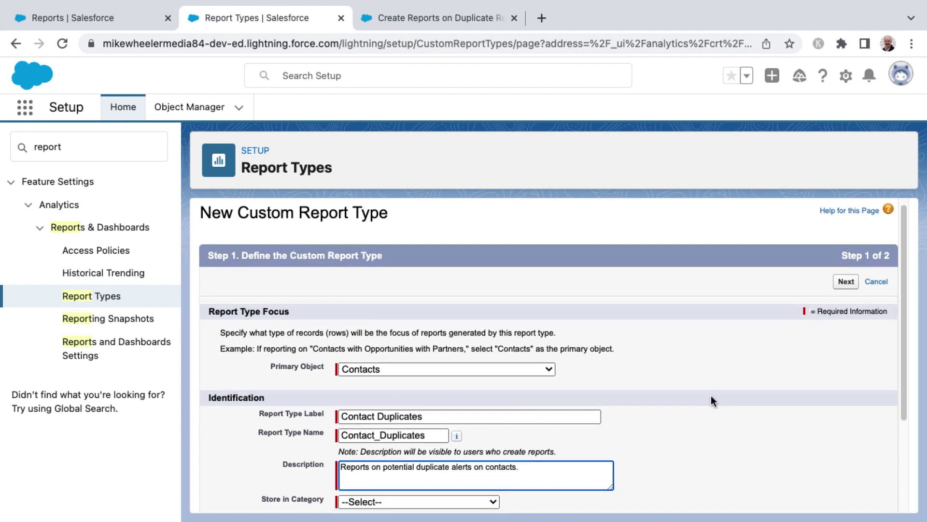
scroll(709, 399, down, 3)
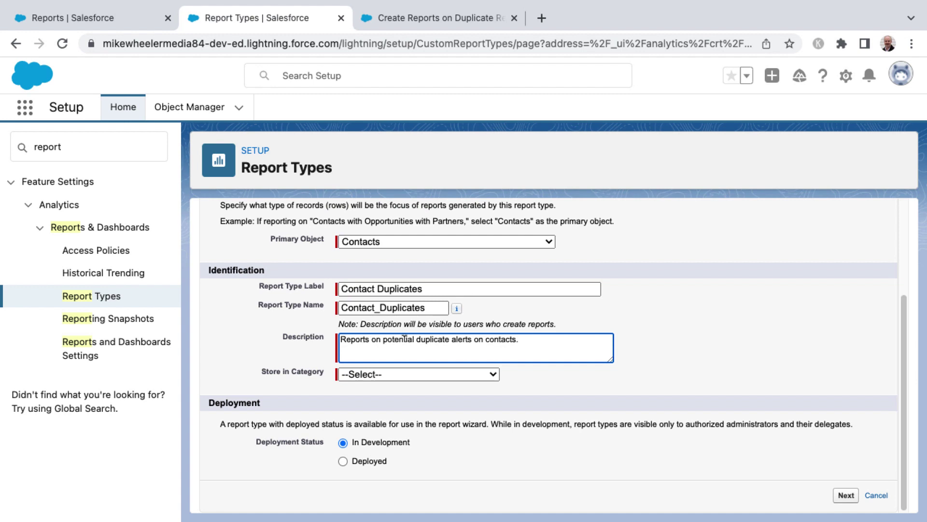
Add a description, store it under Accounts & Contacts, and set status to Deployed.
click(452, 340)
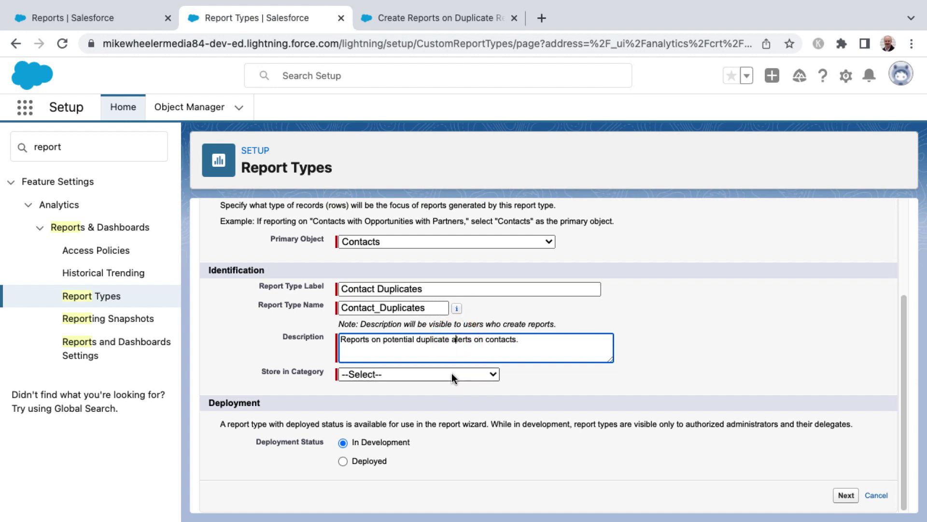
click(412, 375)
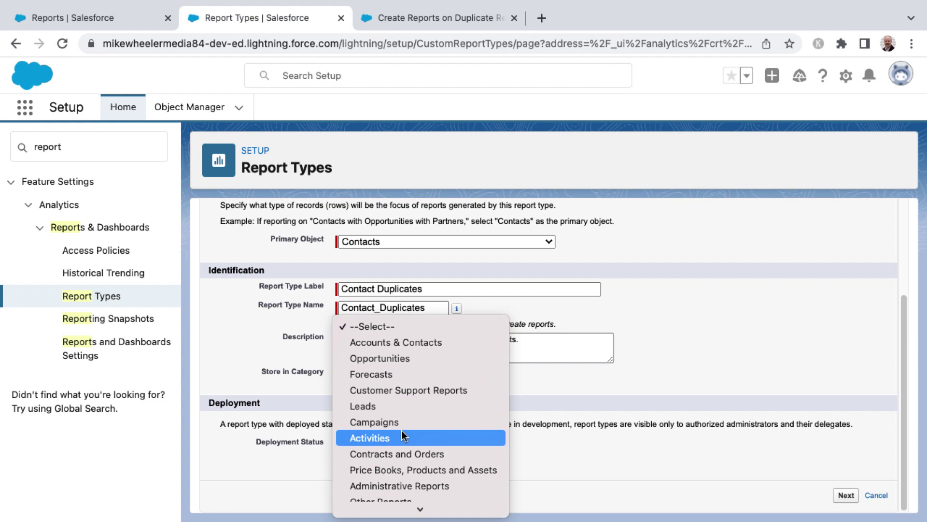
click(394, 343)
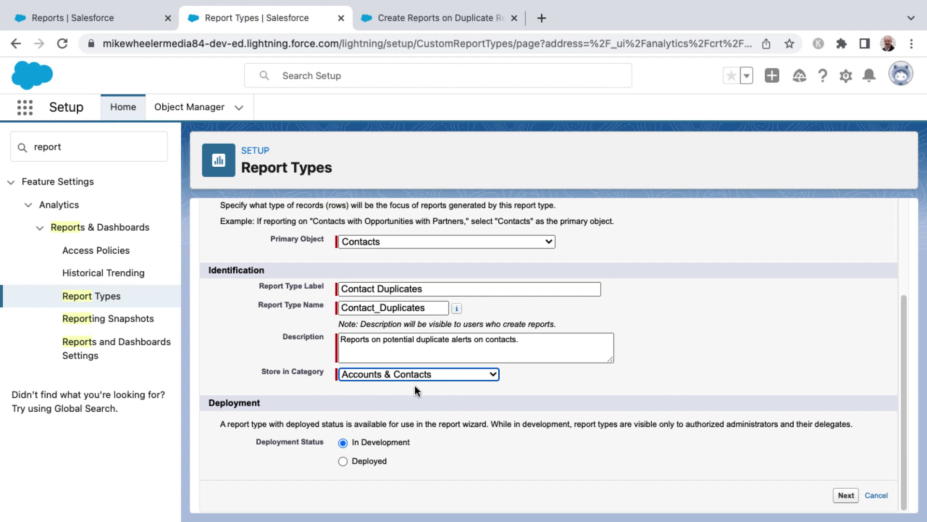
click(343, 462)
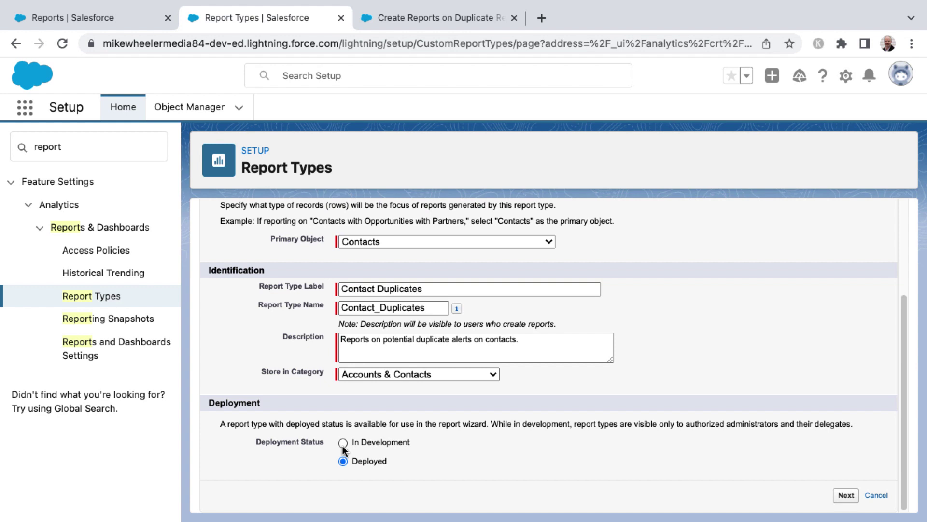
click(343, 443)
click(343, 460)
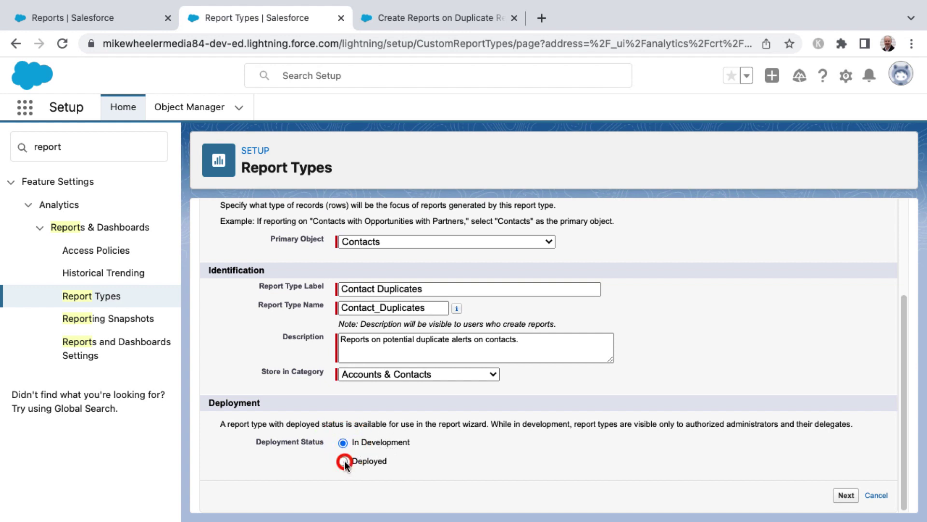
Continue to record relationships and relate Duplicate Record Items to Contacts as object B.
click(840, 493)
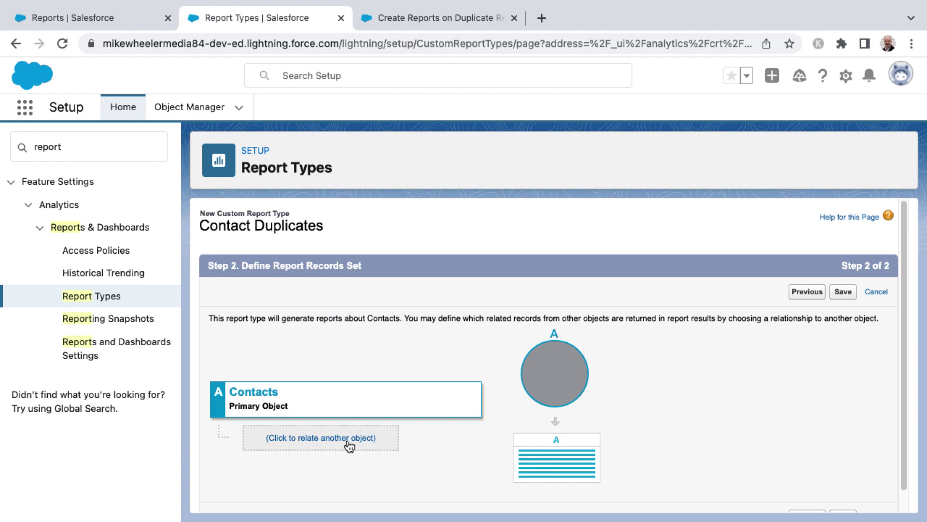
click(348, 440)
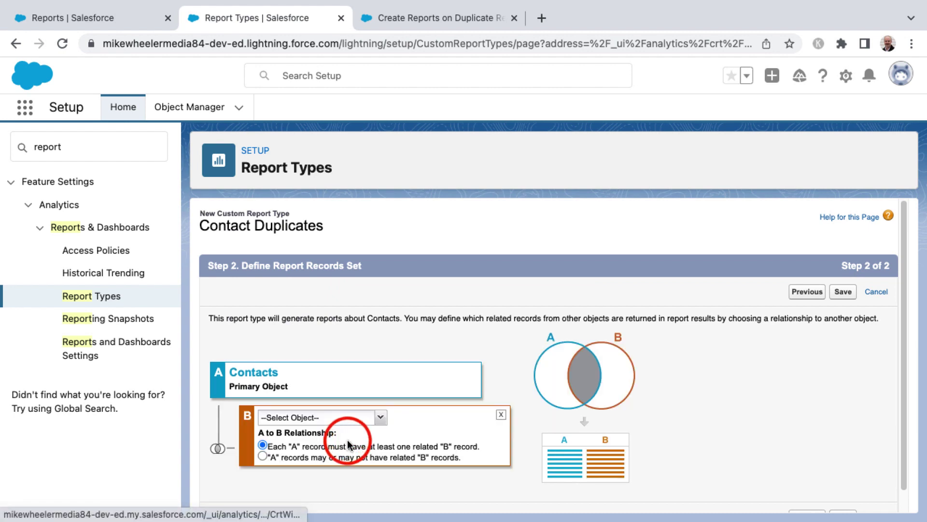
click(380, 417)
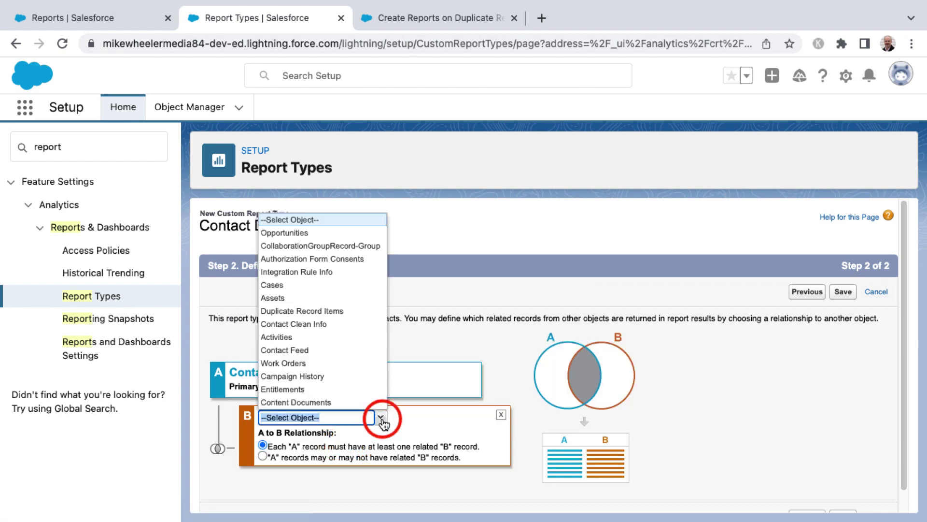
click(335, 310)
click(381, 405)
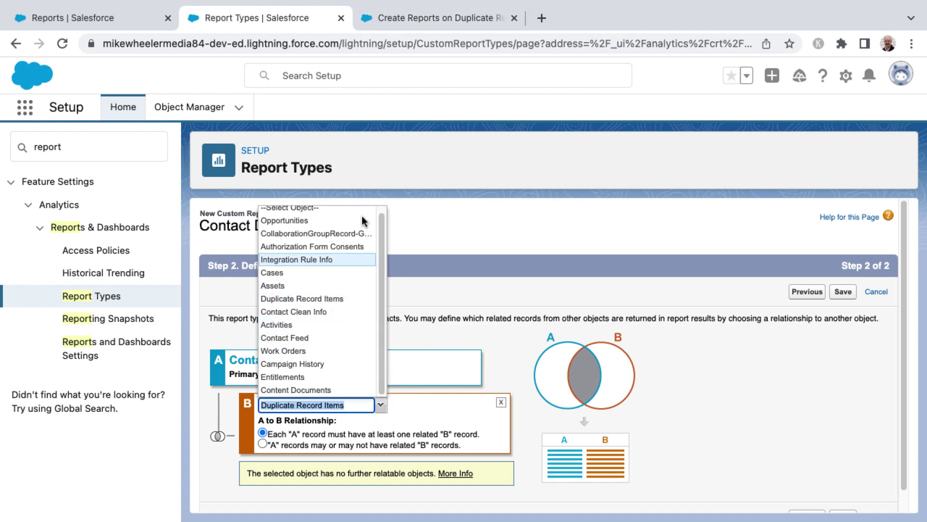
Read the help article's numbered steps, noting the one about relating Duplicate Record Items.
click(424, 18)
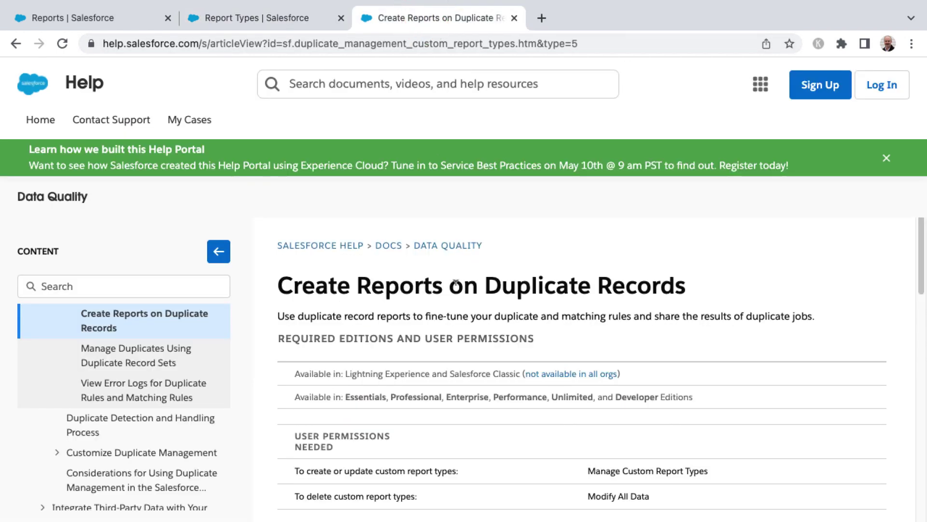
drag(279, 285, 686, 286)
scroll(561, 396, down, 1)
scroll(563, 398, down, 8)
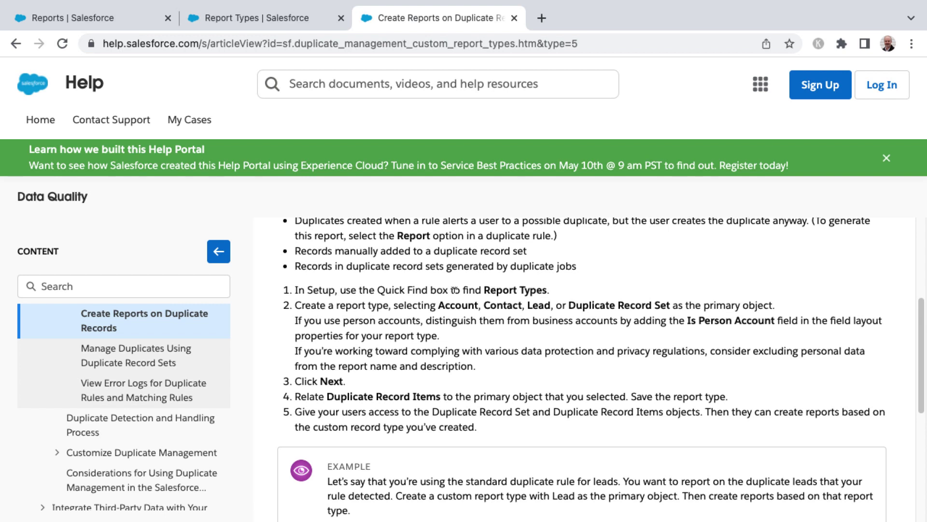
drag(503, 290, 510, 290)
click(508, 304)
click(348, 395)
scroll(449, 391, down, 5)
scroll(449, 391, up, 10)
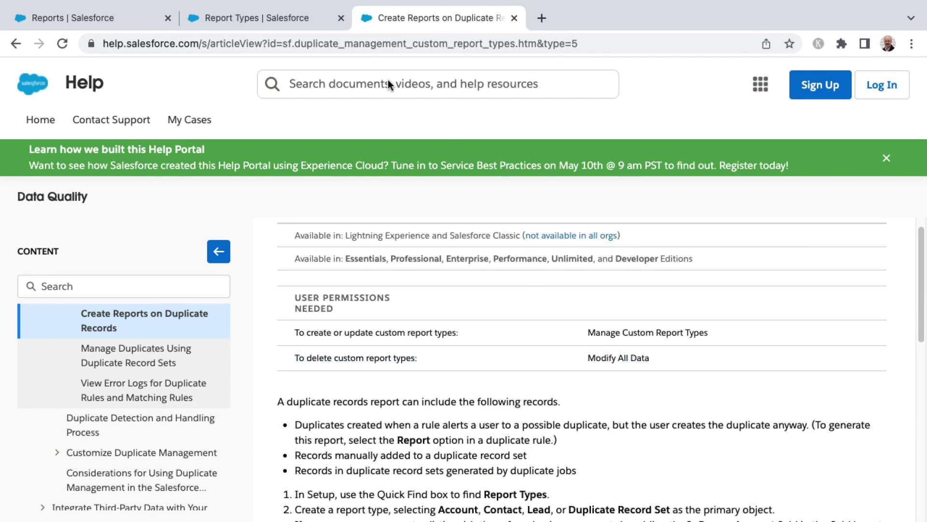
Keep 'Each A record must have at least one related B record' and save the report type.
click(272, 27)
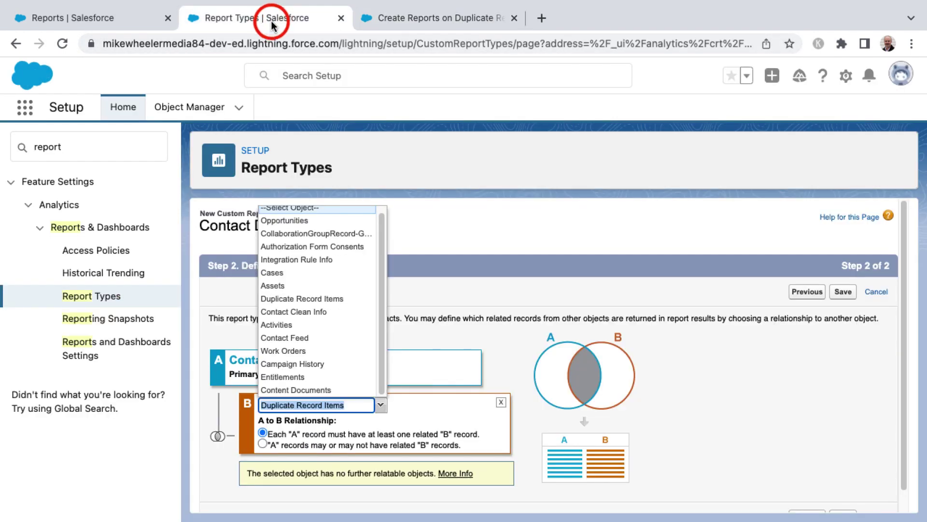
click(414, 409)
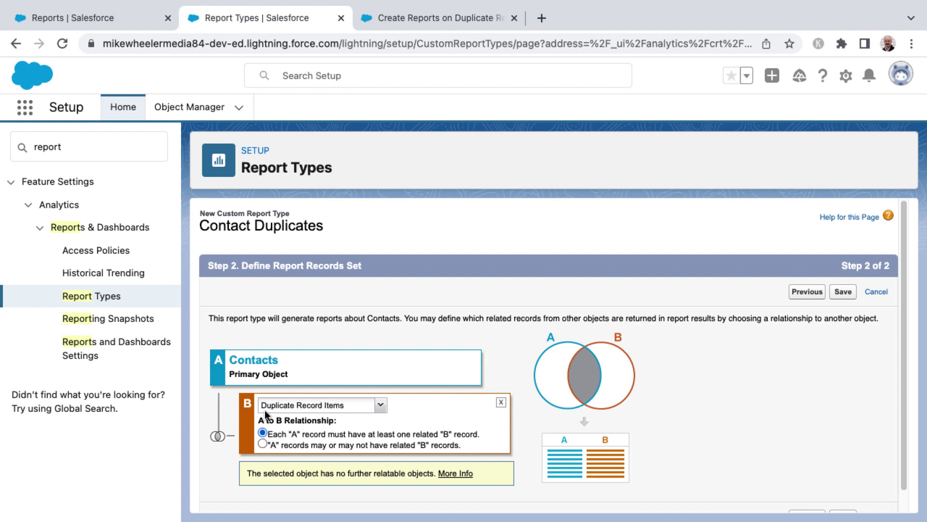
click(262, 444)
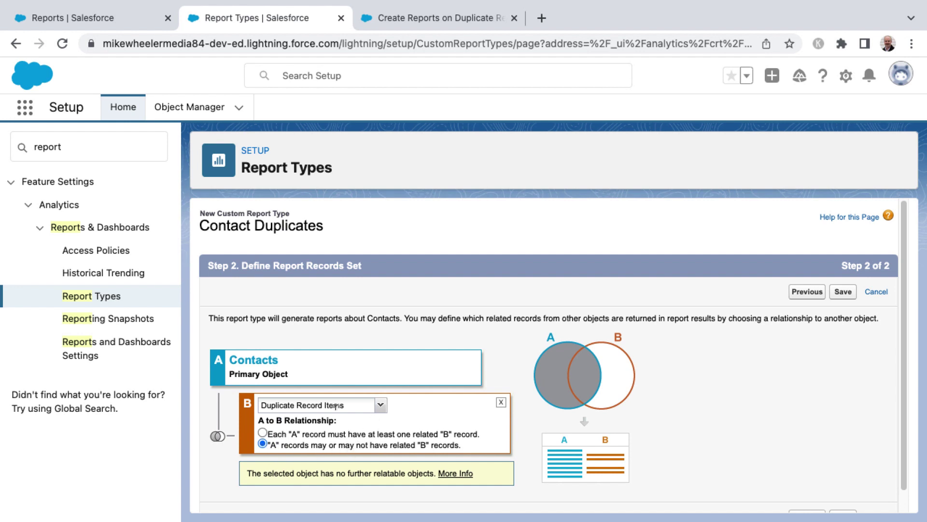
click(263, 432)
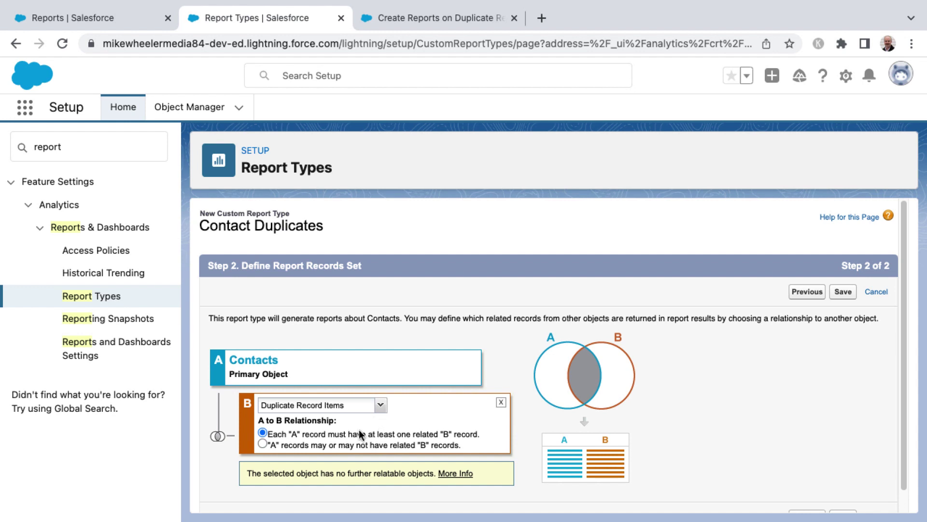
scroll(379, 415, down, 1)
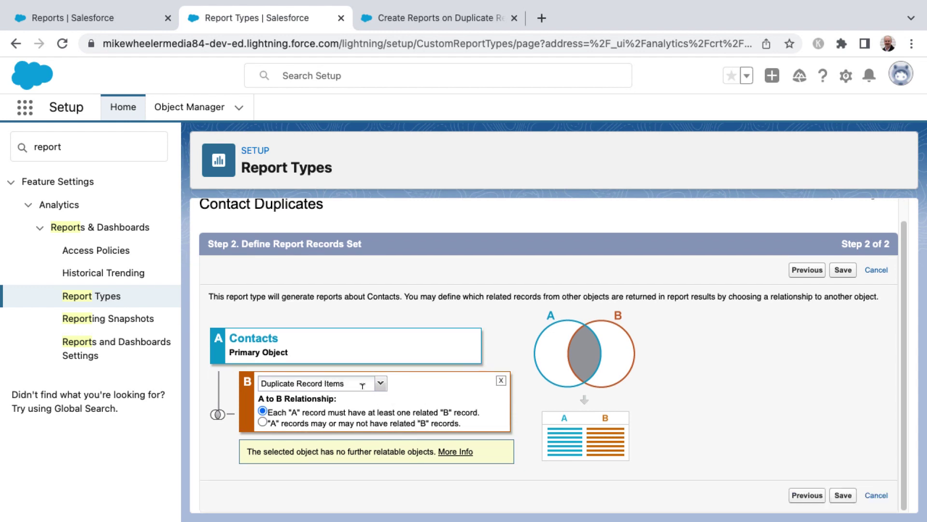
click(842, 495)
scroll(578, 433, down, 3)
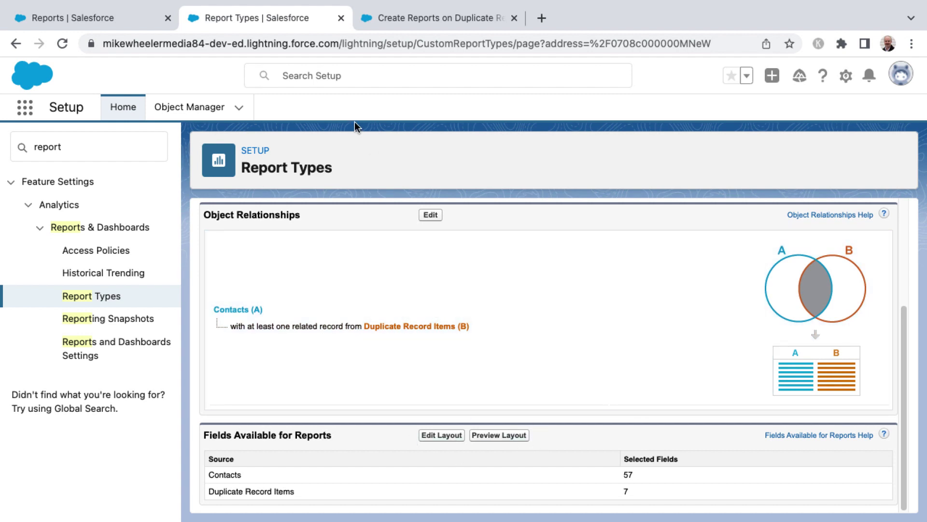
Start a new report from the Contact Duplicates report type.
click(92, 18)
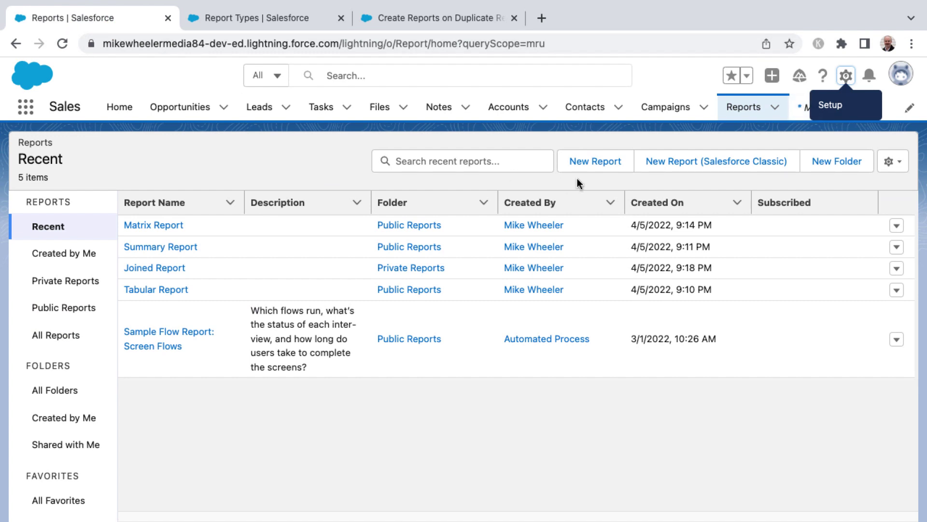
click(61, 43)
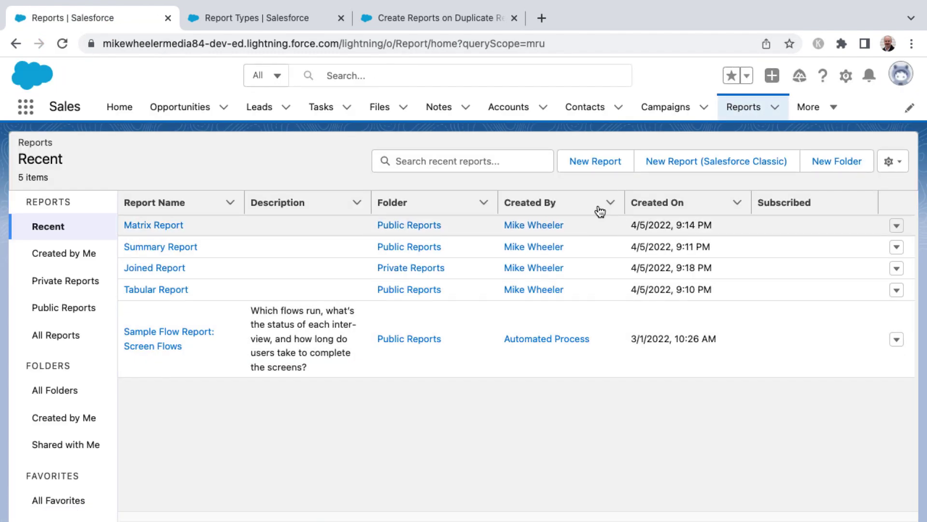
click(604, 165)
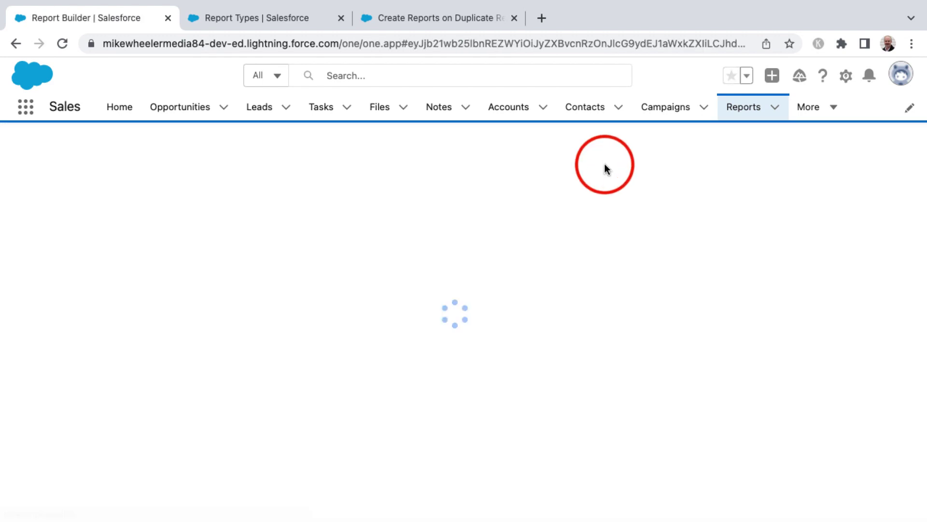
click(426, 234)
text(dup)
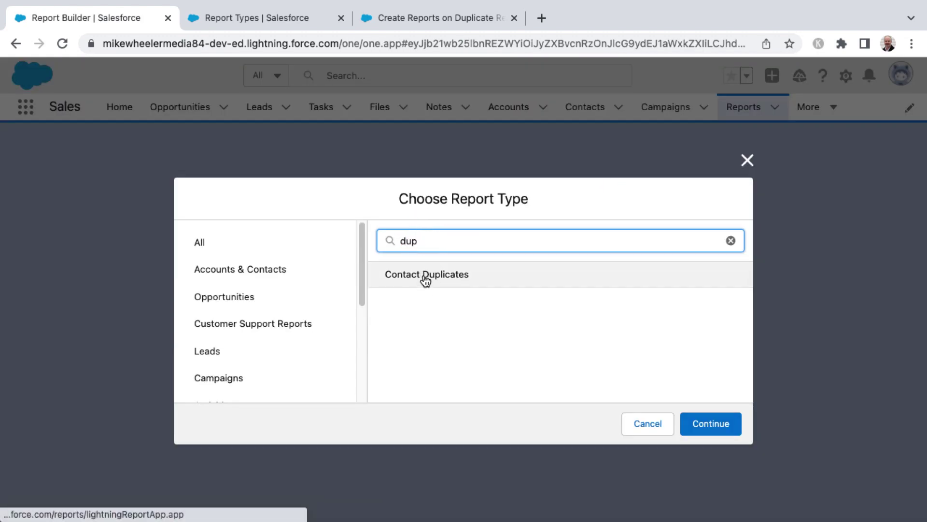
click(425, 278)
click(729, 426)
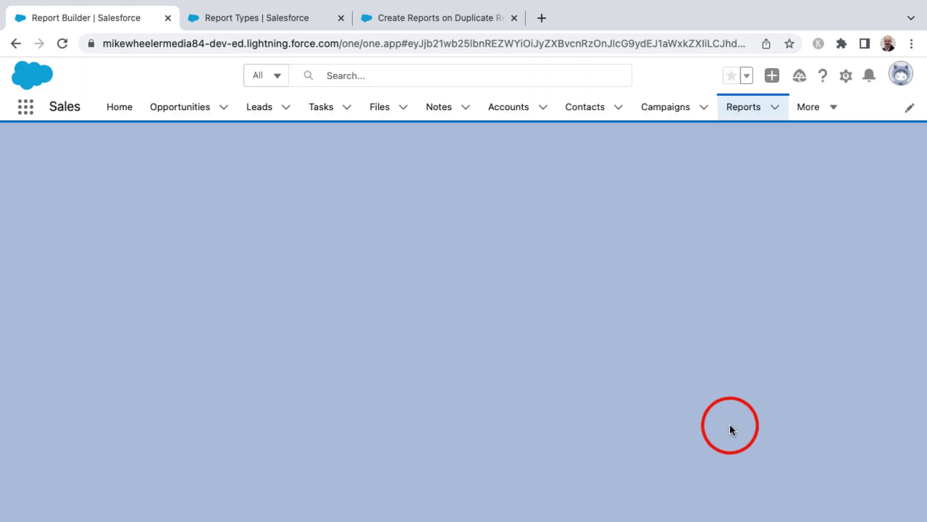
Set the Show Me filter to All contacts.
click(151, 185)
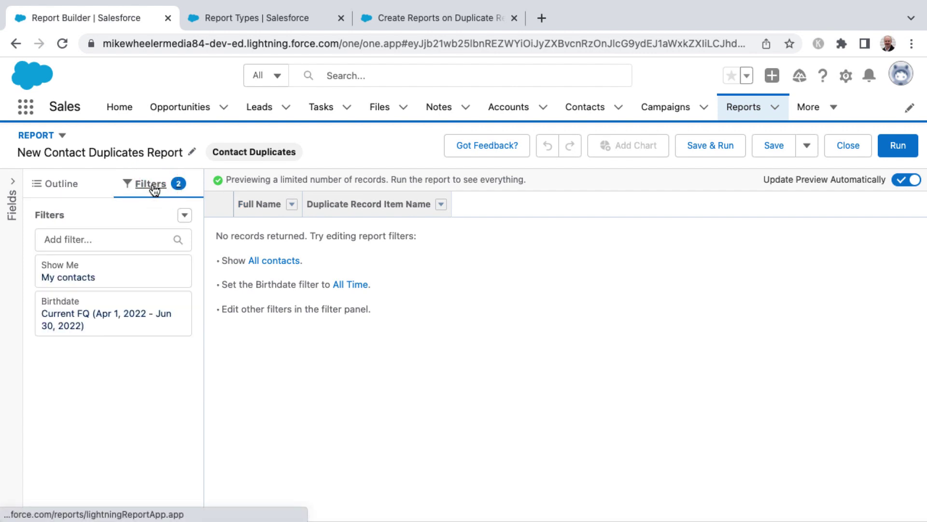
click(116, 273)
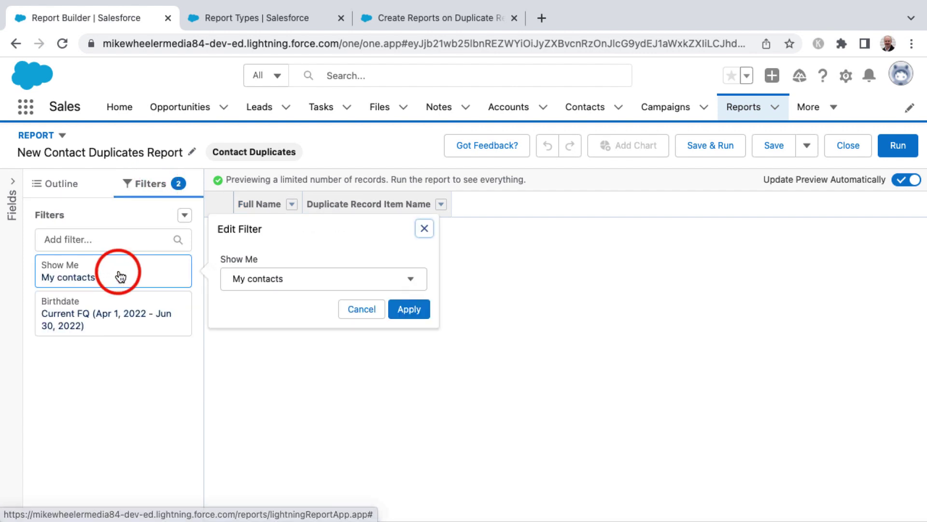
click(317, 285)
click(285, 353)
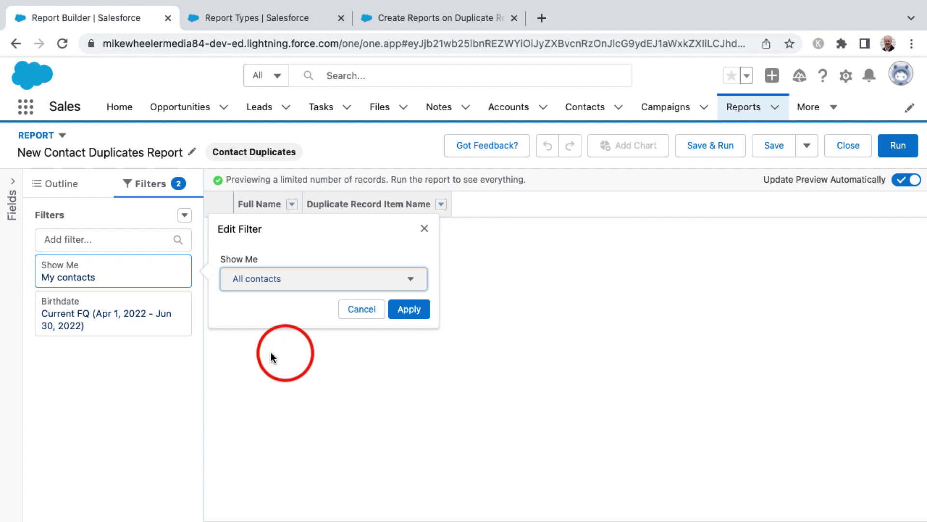
click(409, 309)
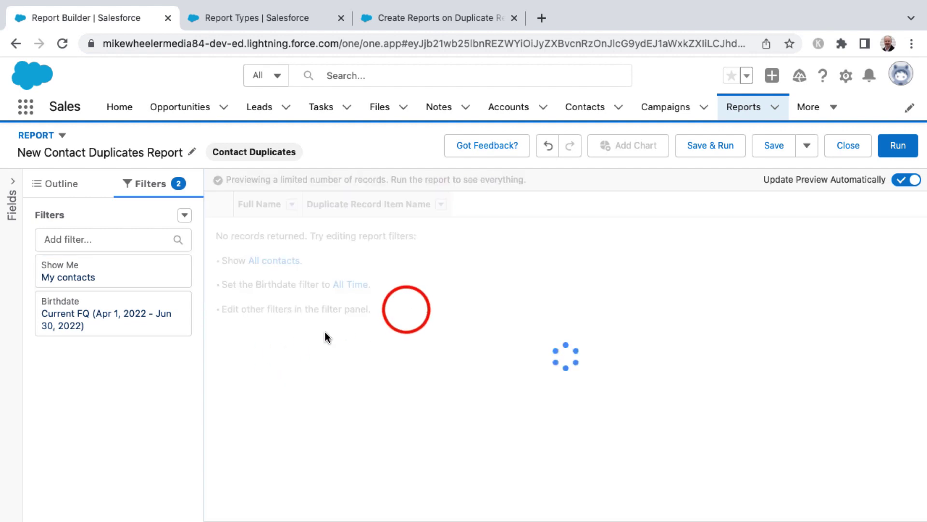
Replace the Birthdate filter with Created Date over All Time.
click(159, 326)
click(319, 285)
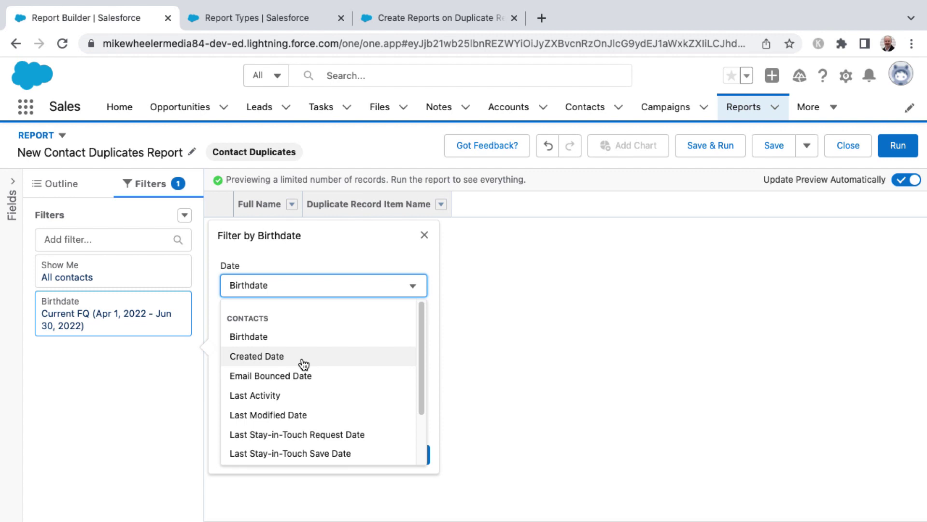
click(270, 356)
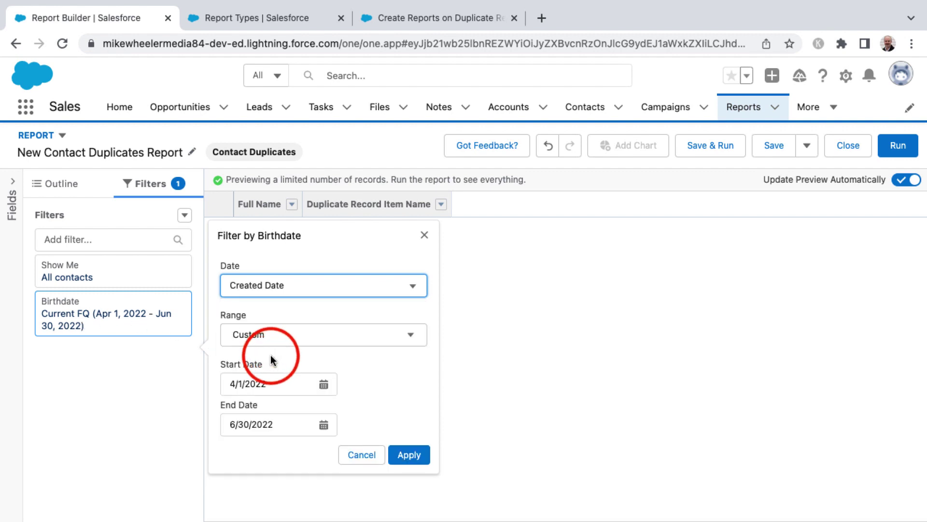
click(362, 334)
click(297, 366)
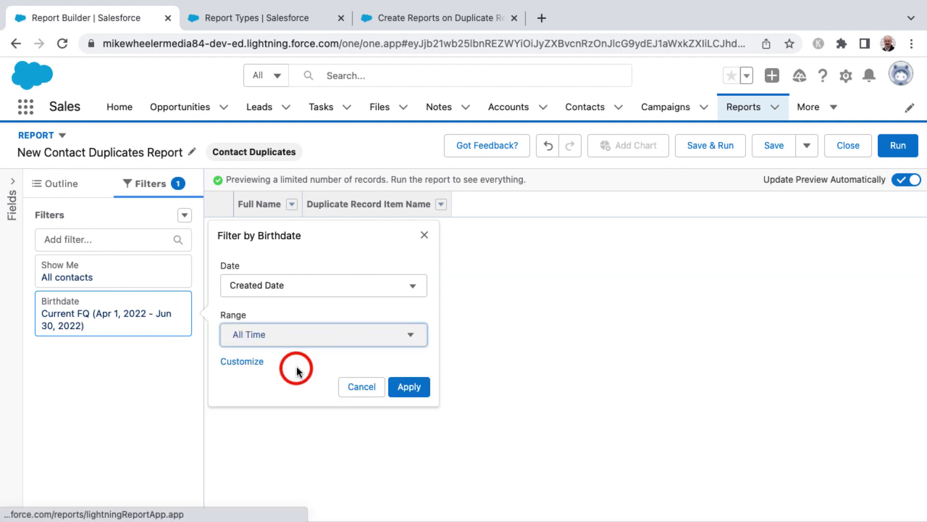
click(403, 388)
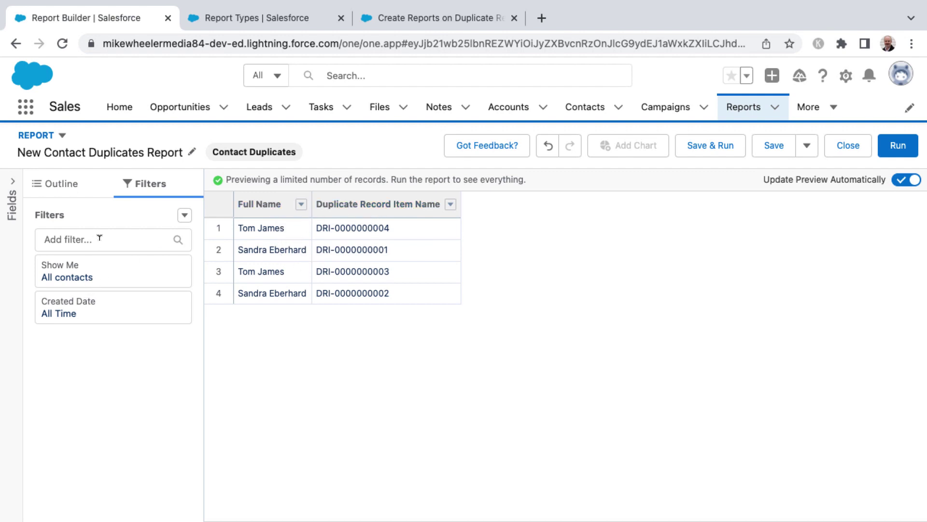
Add Account Name and Contact ID columns to the report.
click(39, 188)
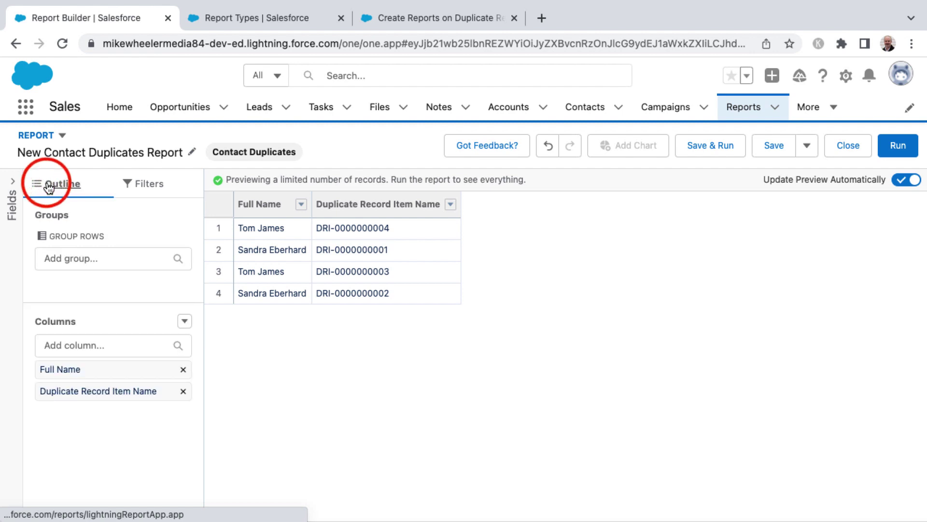
click(110, 346)
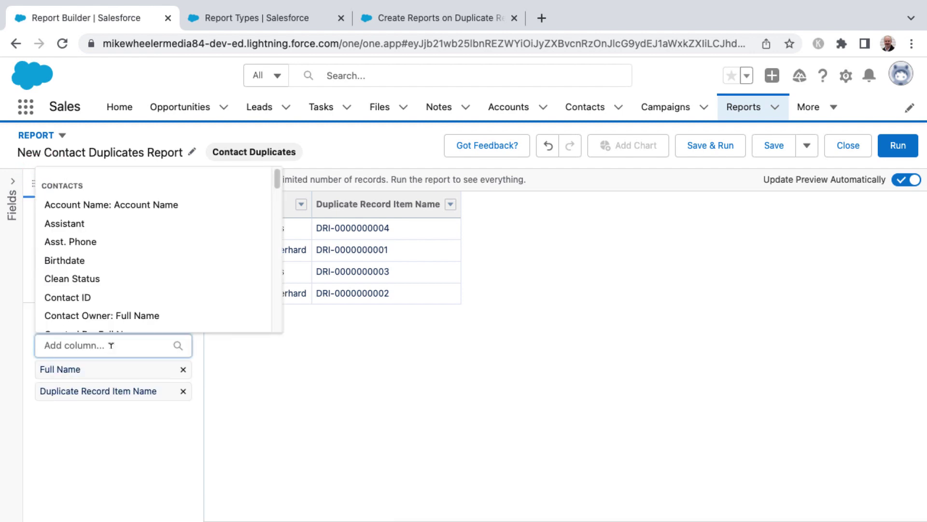
click(167, 205)
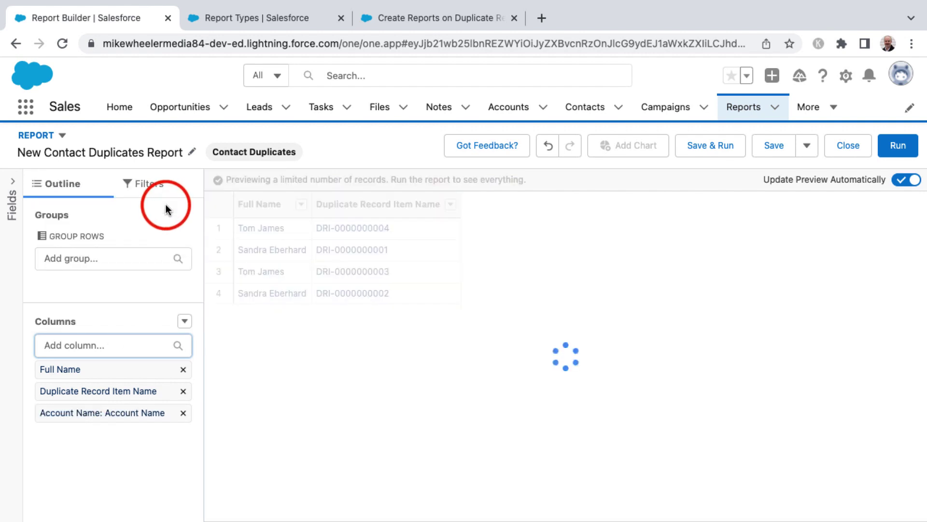
click(118, 344)
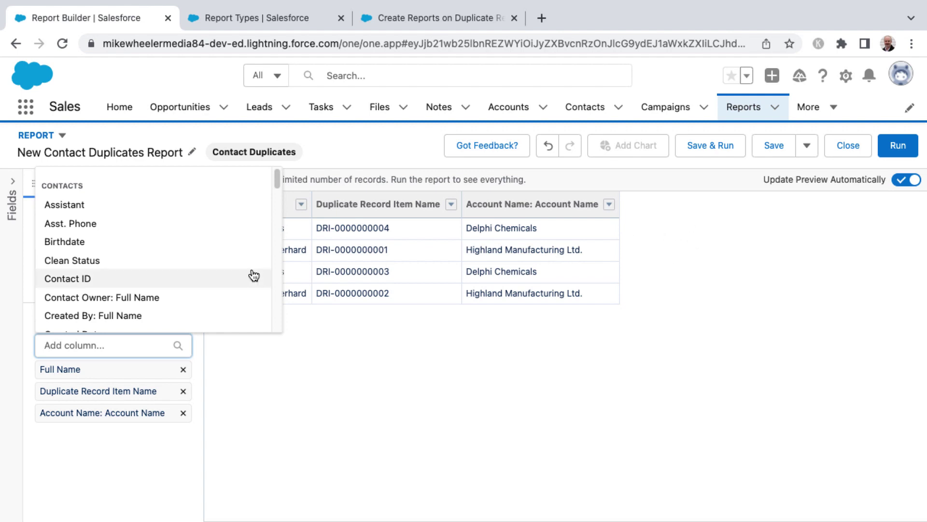
click(145, 280)
Add Created By, Contact Owner and Last Modified By full-name columns.
click(158, 344)
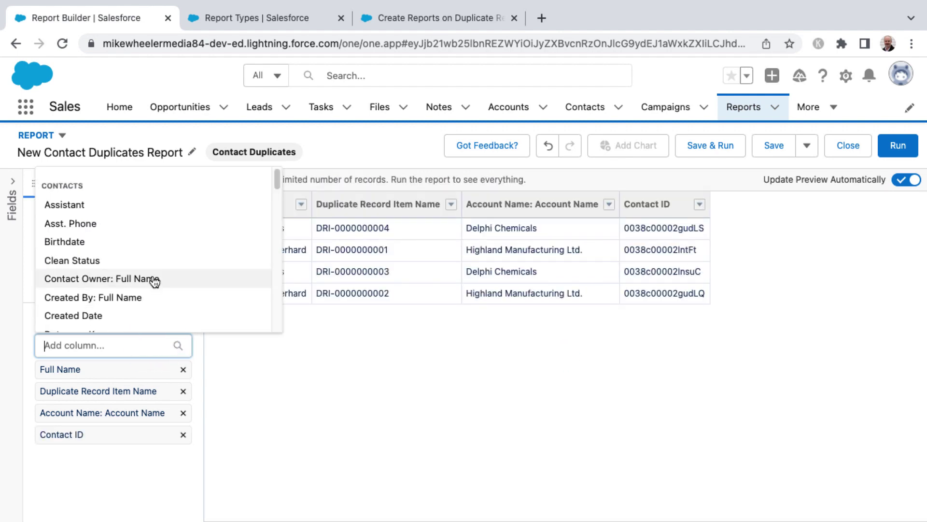
scroll(151, 278, down, 10)
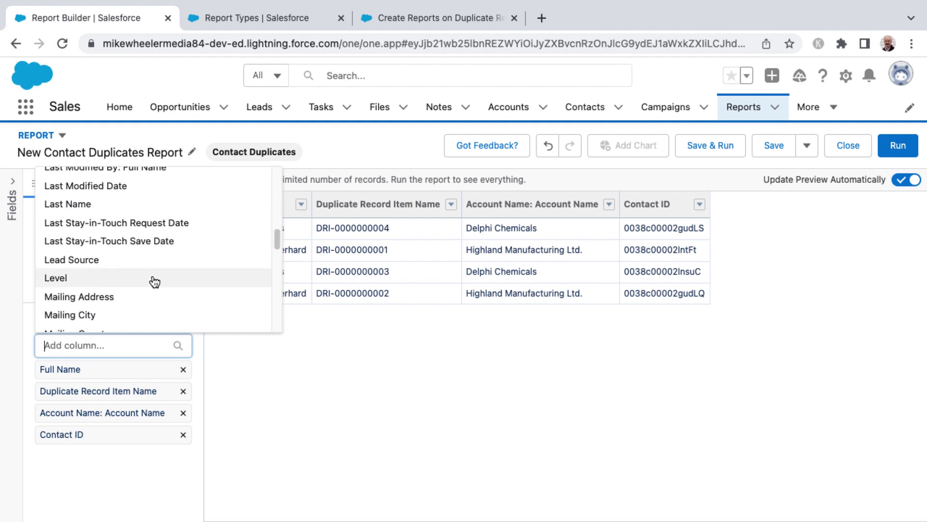
scroll(154, 282, down, 6)
scroll(153, 282, down, 5)
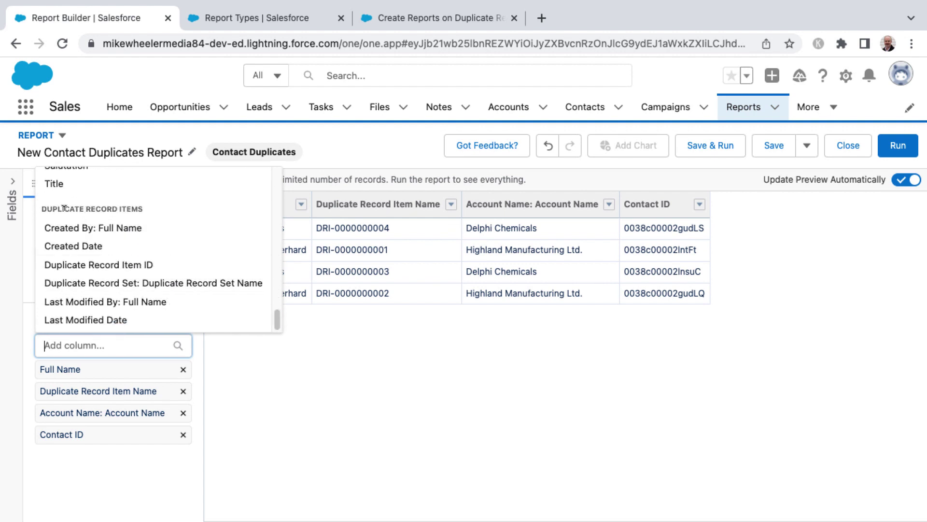
click(103, 228)
click(124, 277)
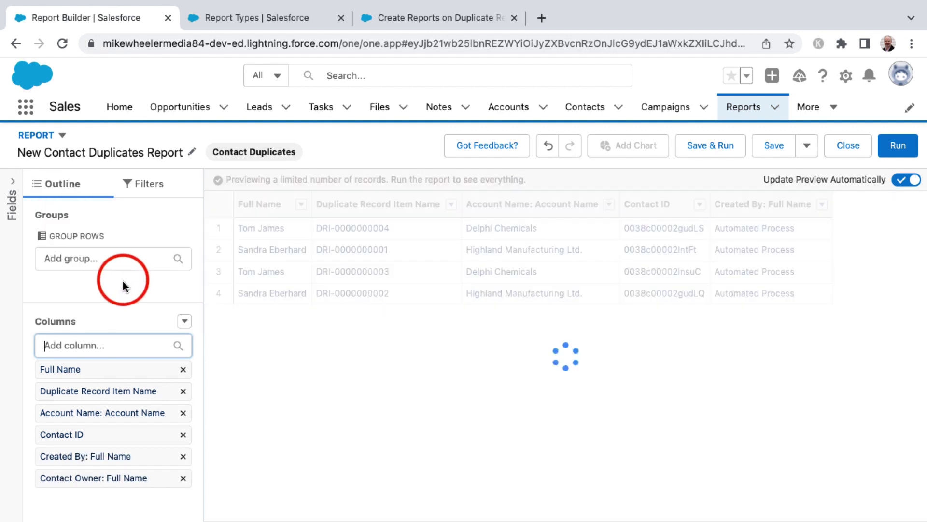
scroll(138, 304, down, 10)
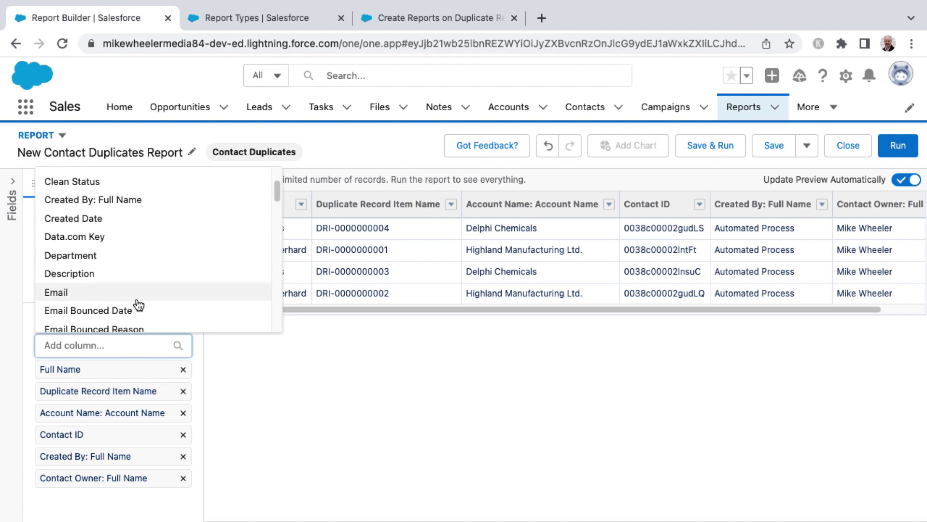
scroll(139, 305, down, 3)
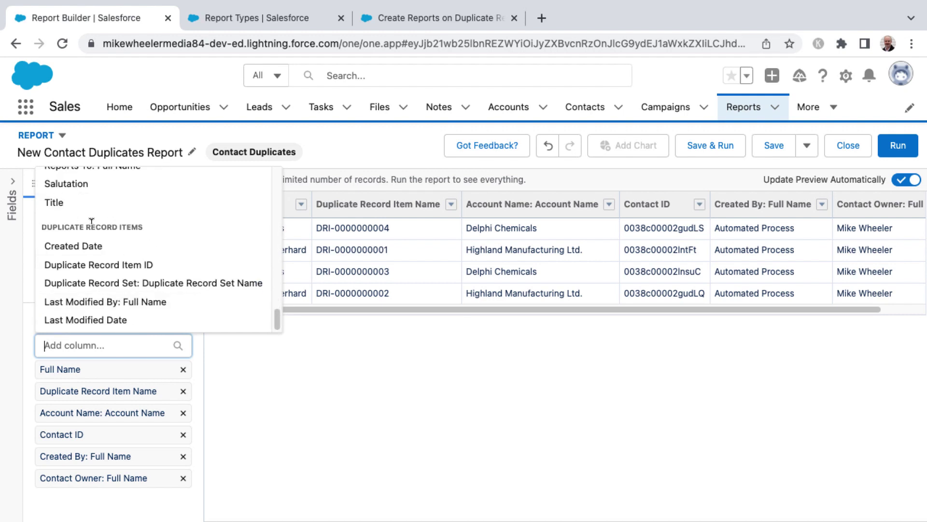
click(130, 302)
drag(230, 310, 543, 327)
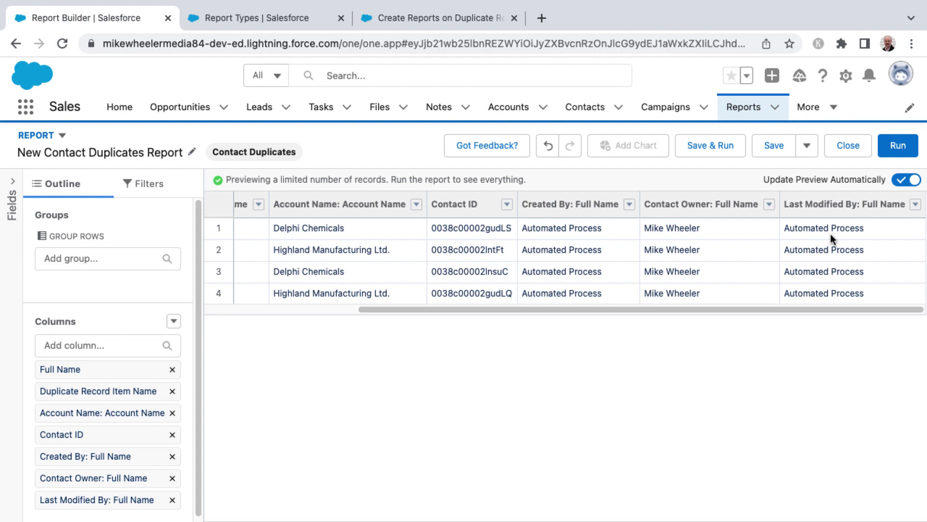
click(97, 345)
click(135, 299)
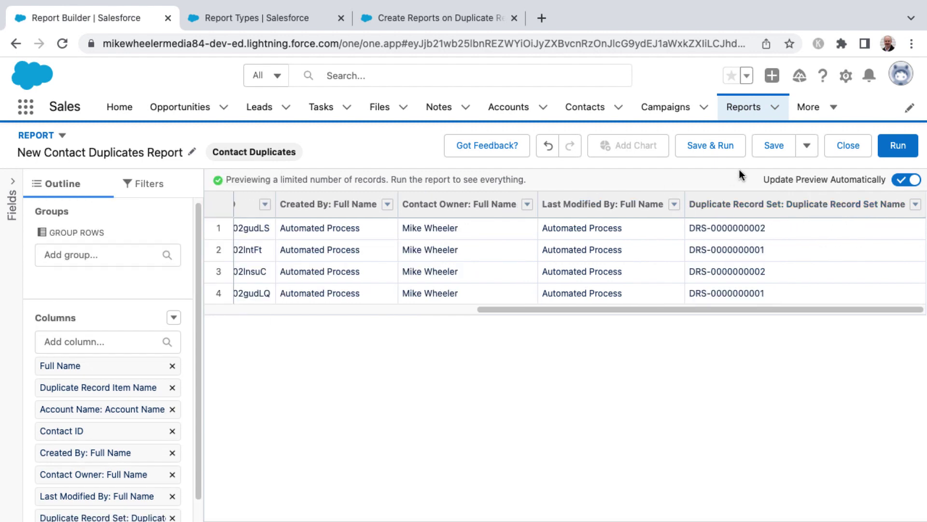
Save and run the New Contact Duplicates Report, check the duplicate records help article, then return.
click(715, 147)
click(753, 439)
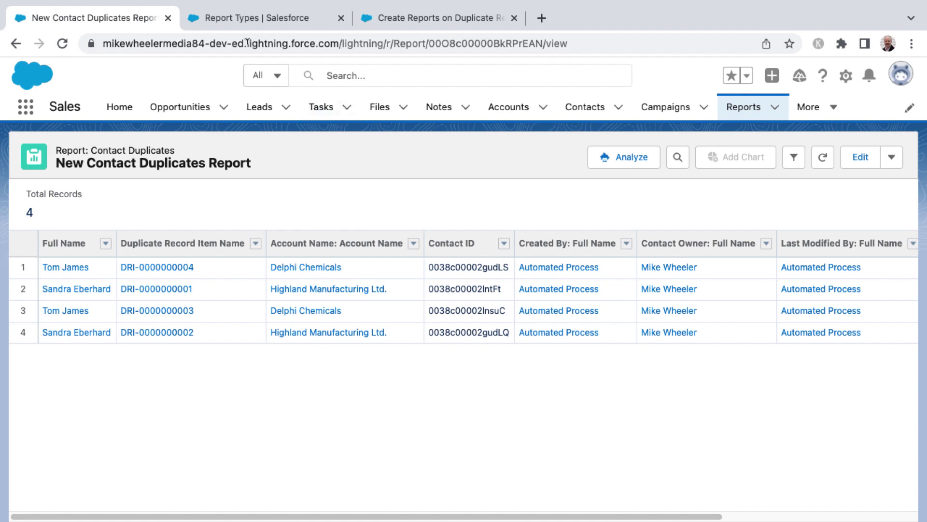
click(242, 16)
click(439, 20)
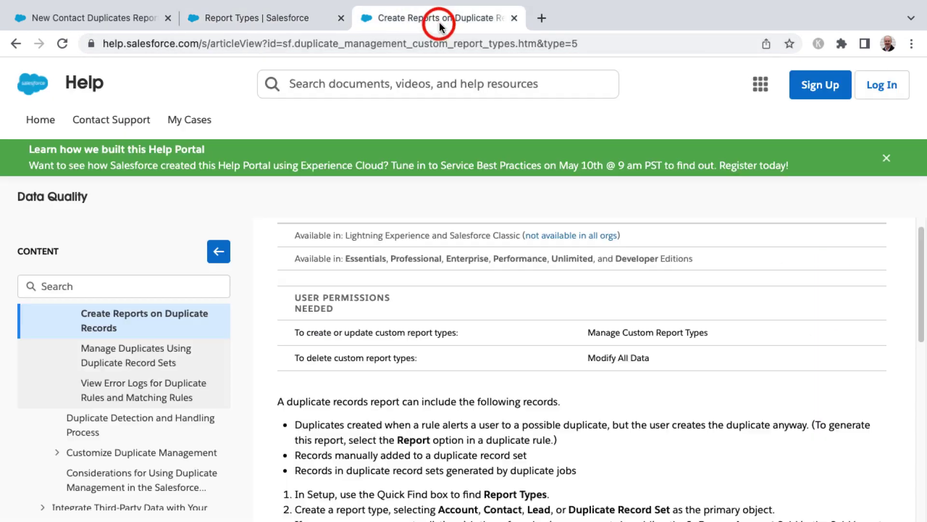
scroll(478, 302, up, 3)
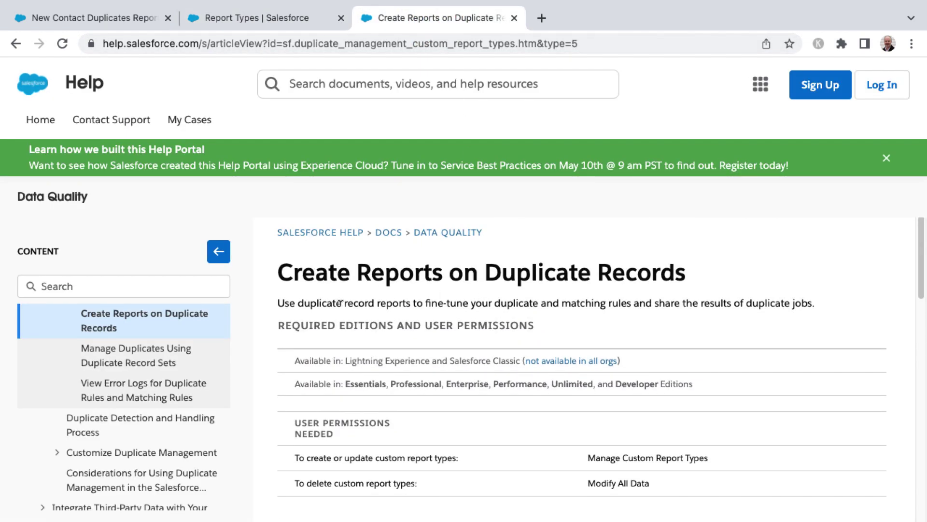
click(116, 18)
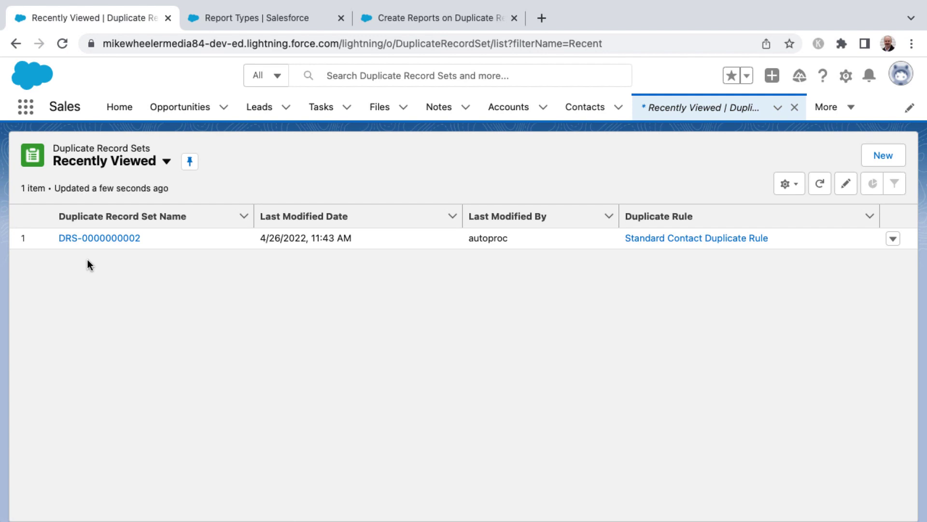
Find Duplicate Record Sets via App Launcher search 'dup' and switch to the All Duplicate Alerts view.
click(151, 164)
click(145, 207)
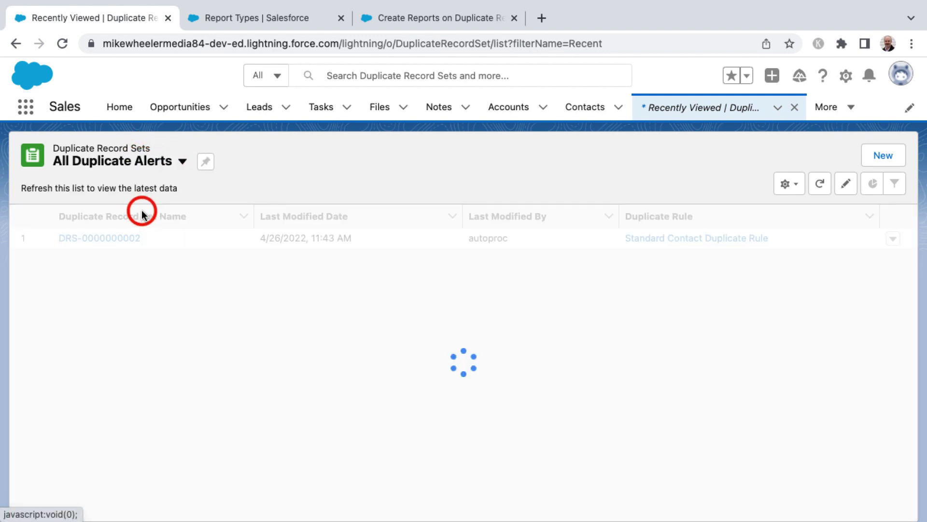
click(27, 109)
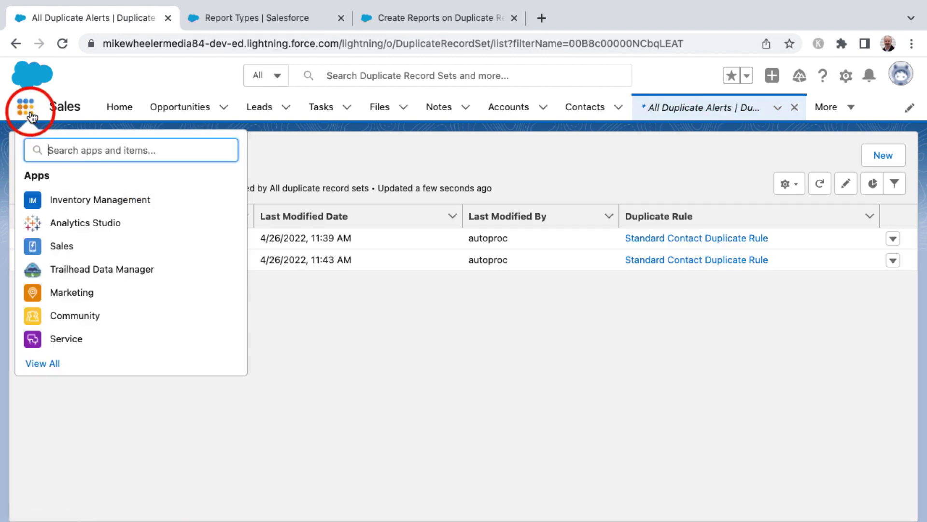
text(dup)
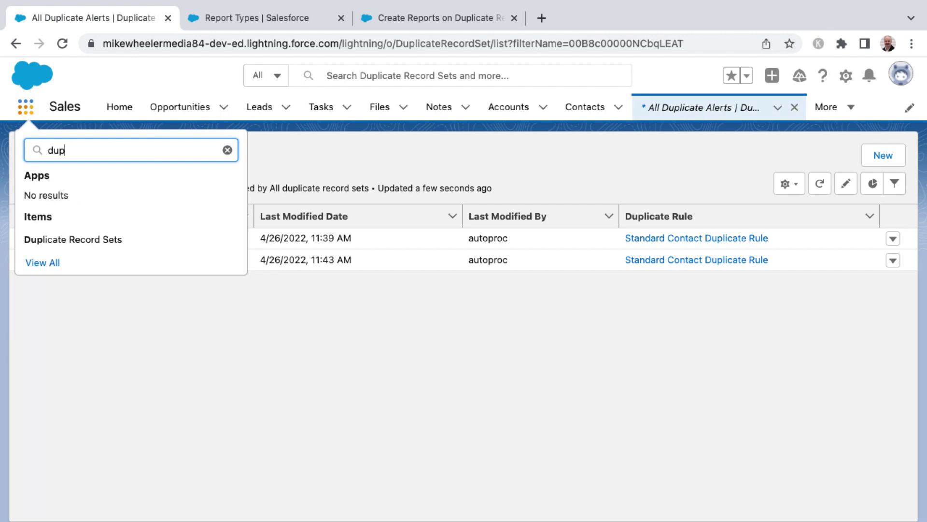
click(61, 241)
click(165, 162)
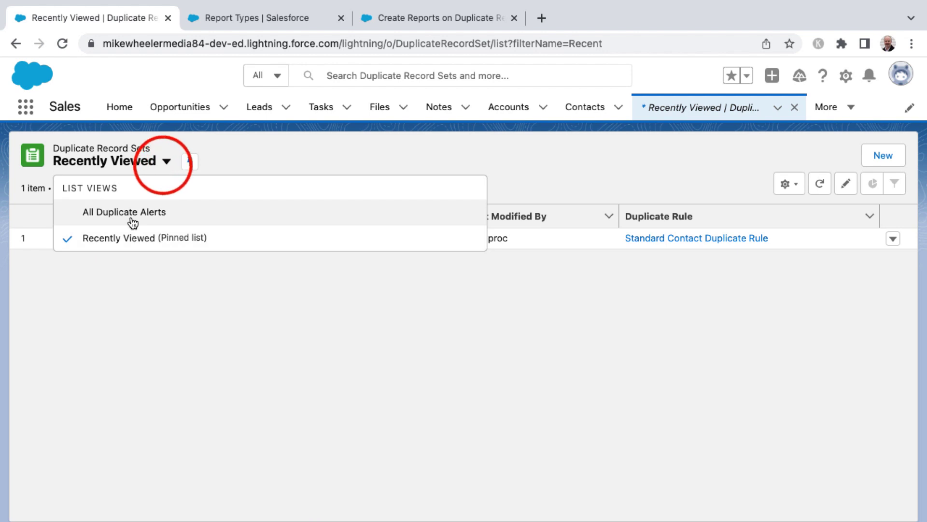
click(128, 212)
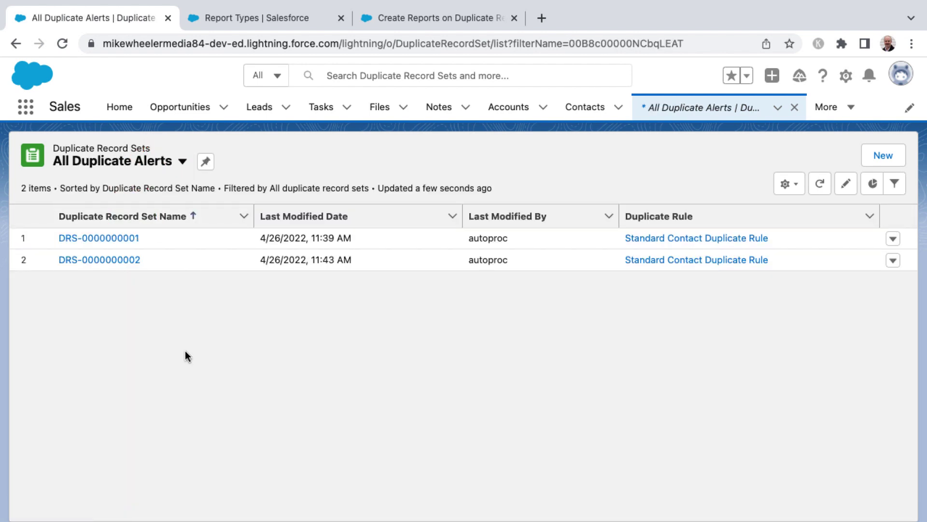